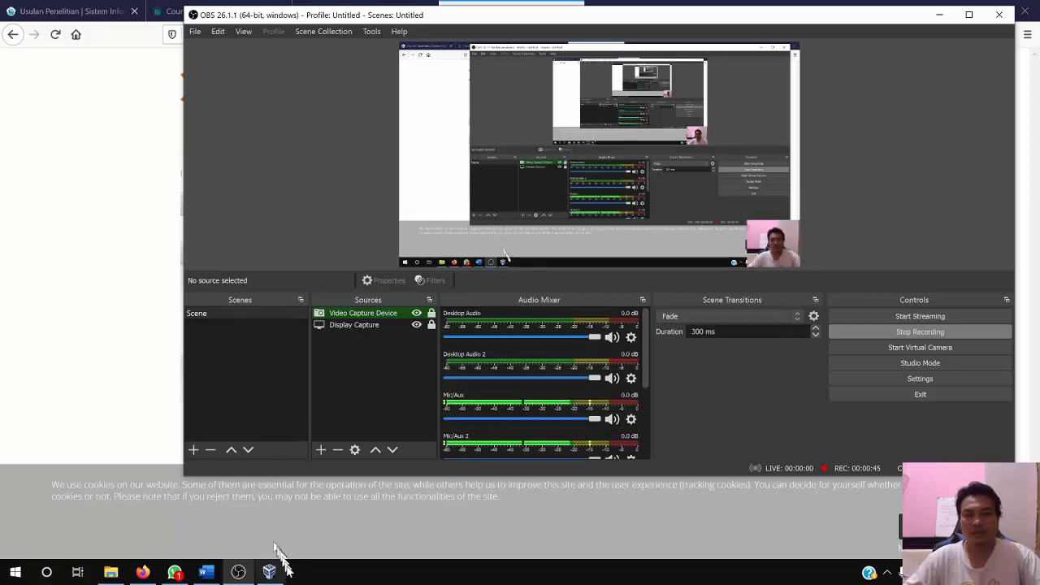
View the Proxmox VE ISO download page in the browser and check the Downloads folder for proxmox-ve_6.3-1.iso
{"action": "mouse_move", "coordinate": [275, 577]}
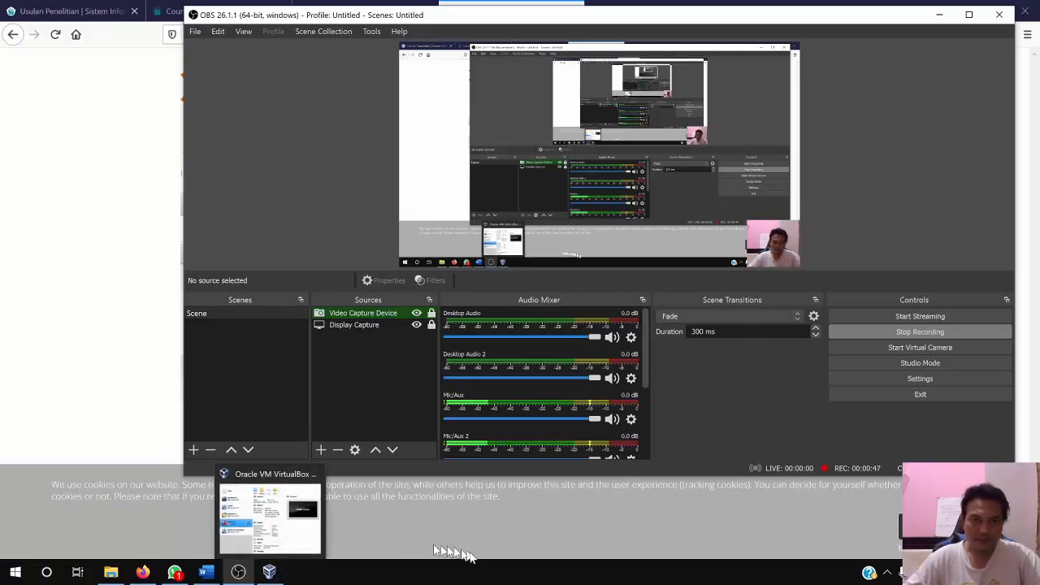
{"action": "left_click", "coordinate": [76, 341]}
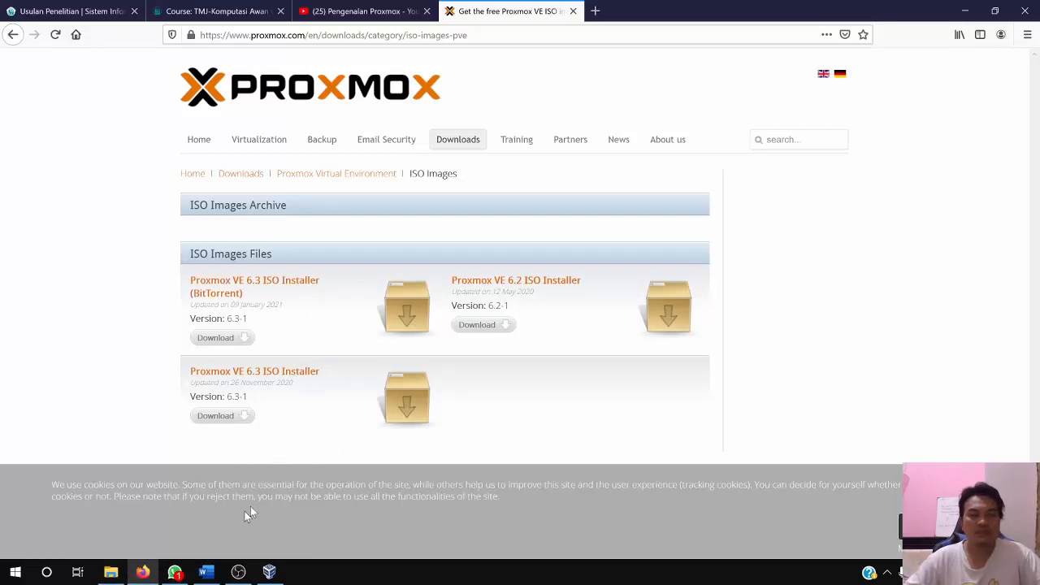
{"action": "left_click", "coordinate": [112, 574]}
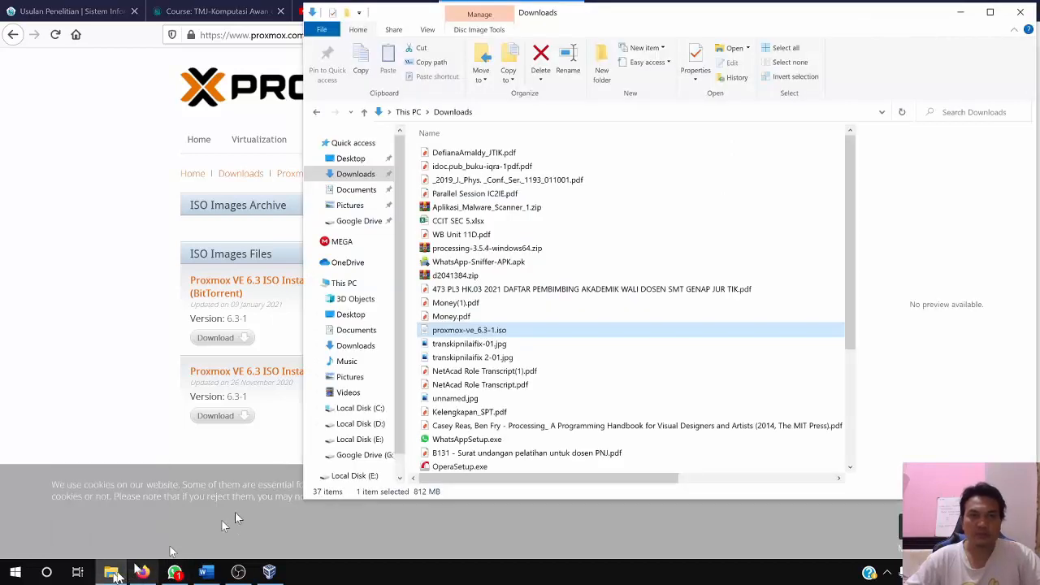
{"action": "left_click", "coordinate": [284, 411]}
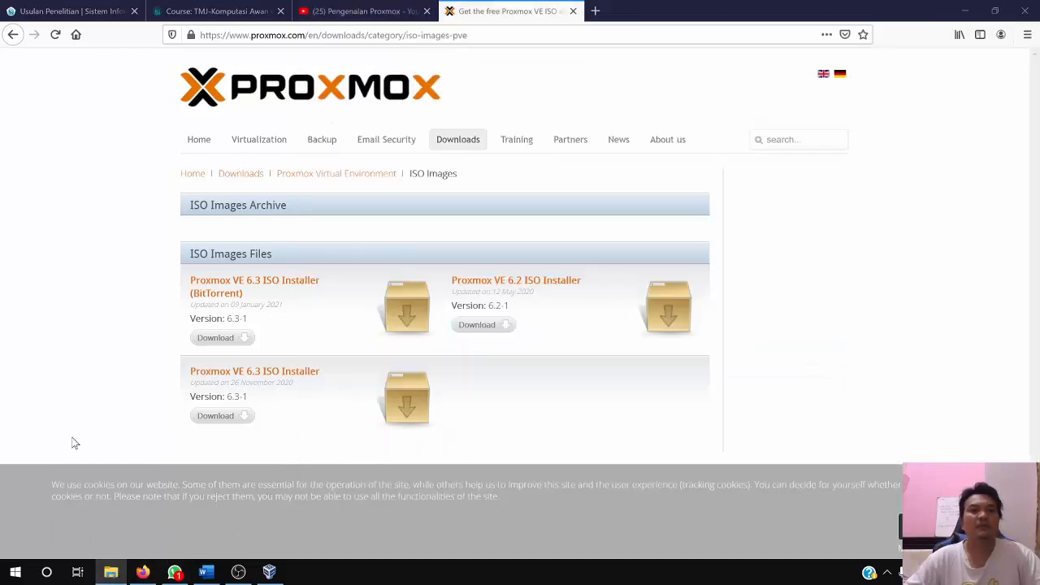
Switch to Oracle VM VirtualBox Manager and view its version information
{"action": "left_click", "coordinate": [269, 572]}
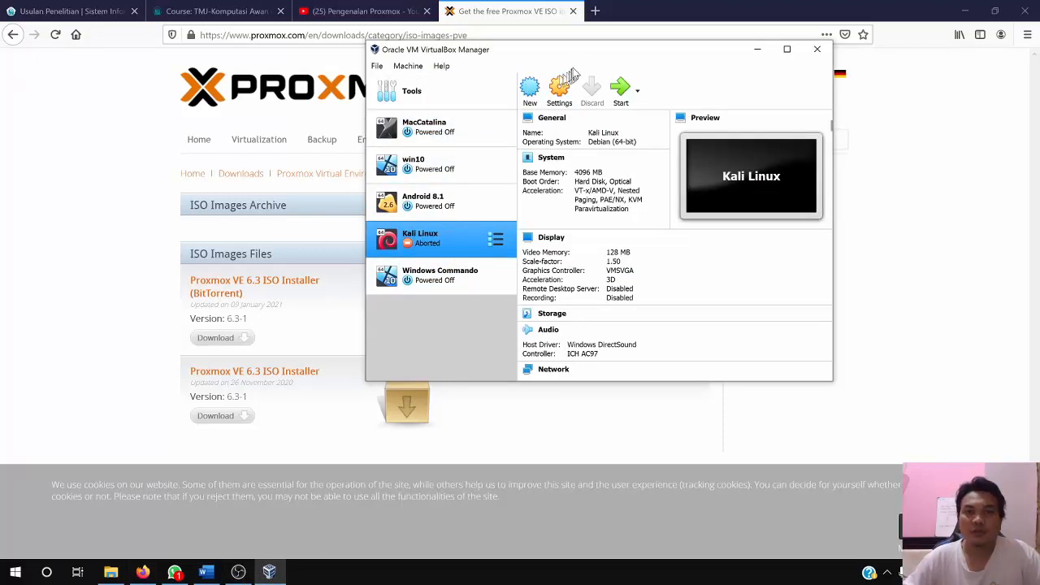
{"action": "left_click_drag", "start_coordinate": [579, 62], "coordinate": [479, 87]}
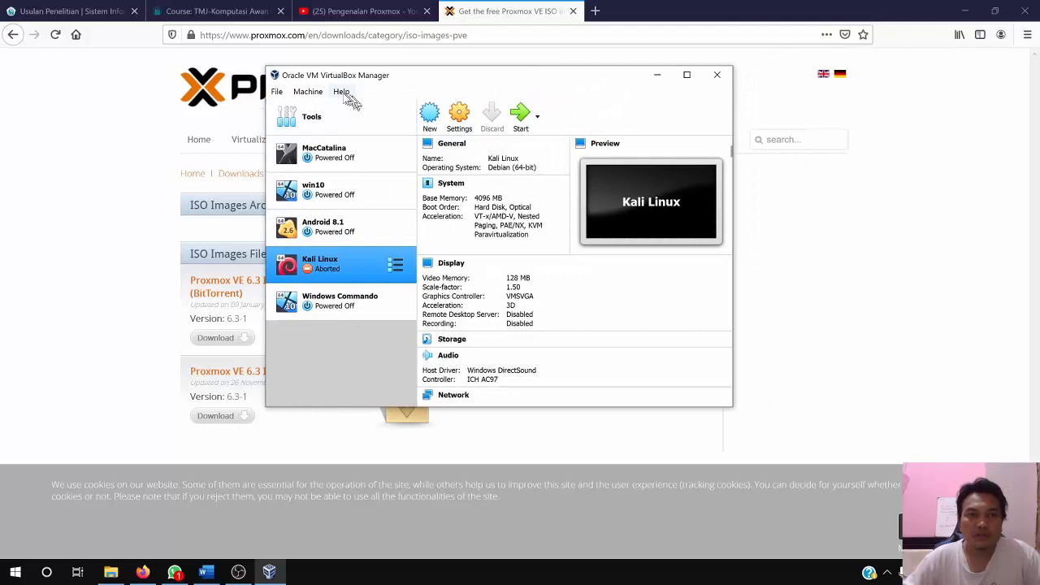
{"action": "left_click", "coordinate": [341, 91]}
{"action": "left_click", "coordinate": [393, 187]}
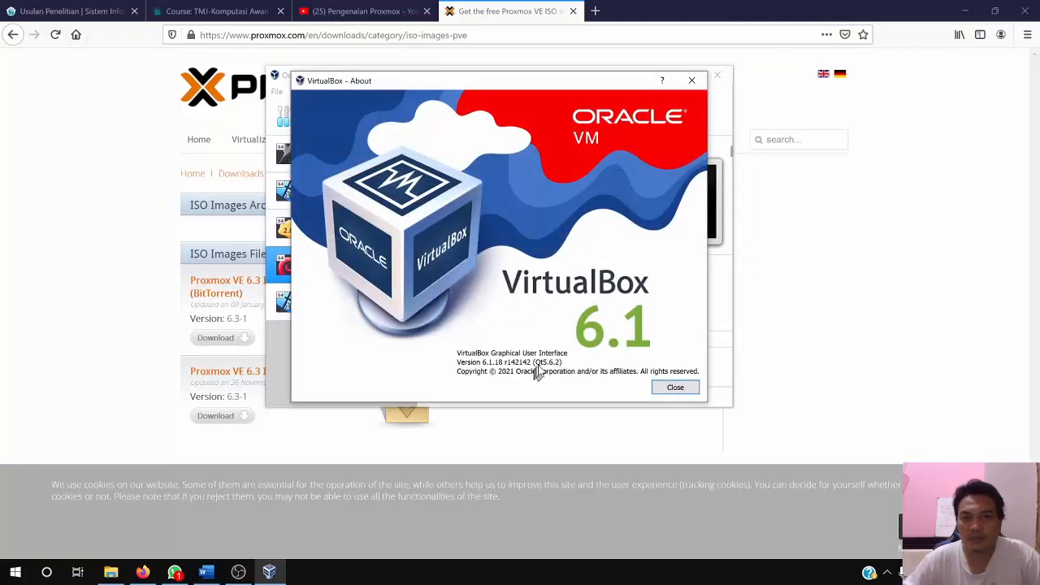
{"action": "left_click", "coordinate": [674, 388]}
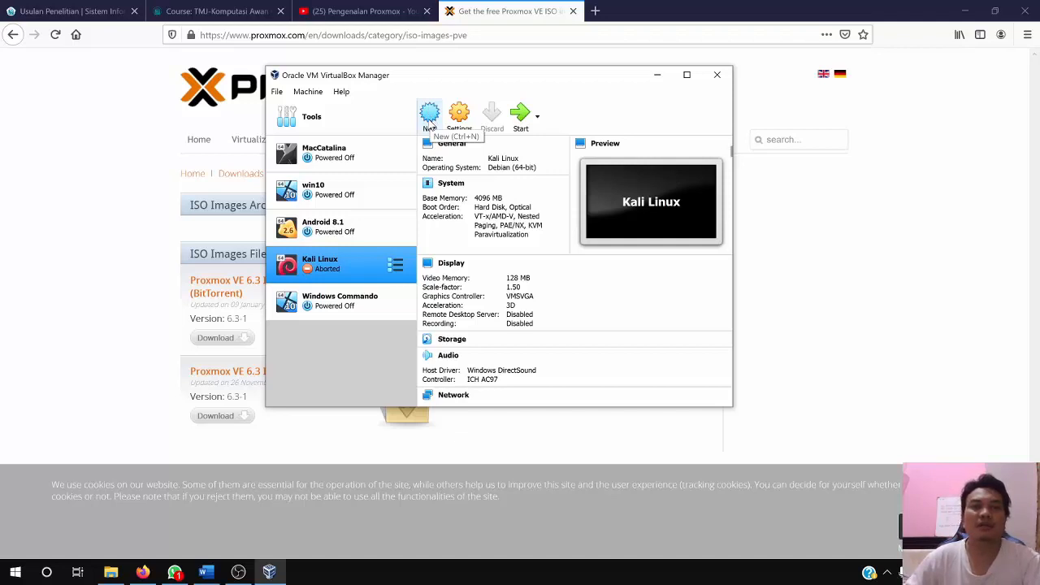
Start a new virtual machine named Proxmox with type Linux and version Debian (64-bit)
{"action": "left_click", "coordinate": [430, 122]}
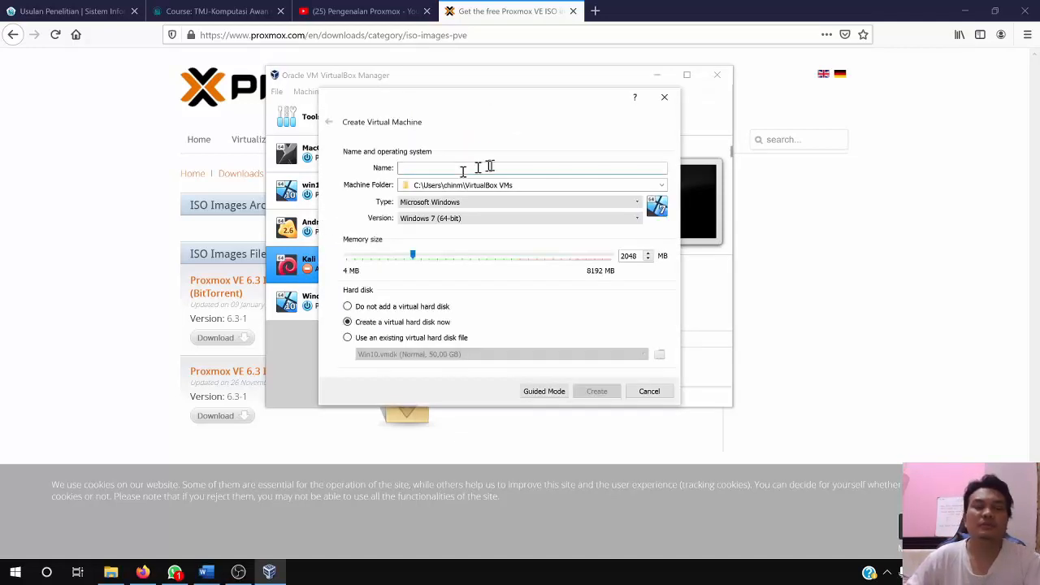
{"action": "left_click", "coordinate": [488, 167]}
{"action": "type", "text": "Proxmo"}
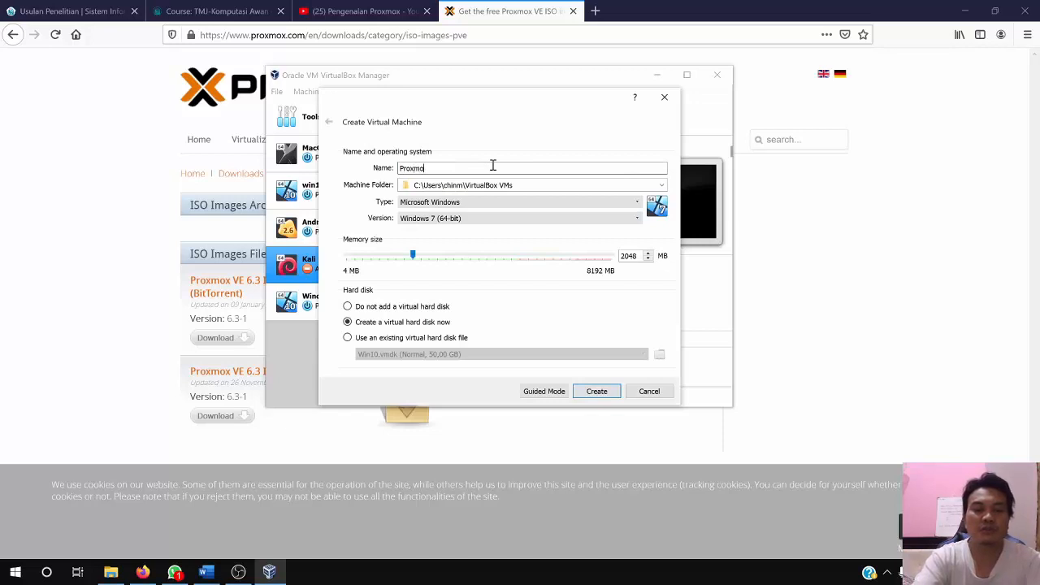
{"action": "type", "text": "x"}
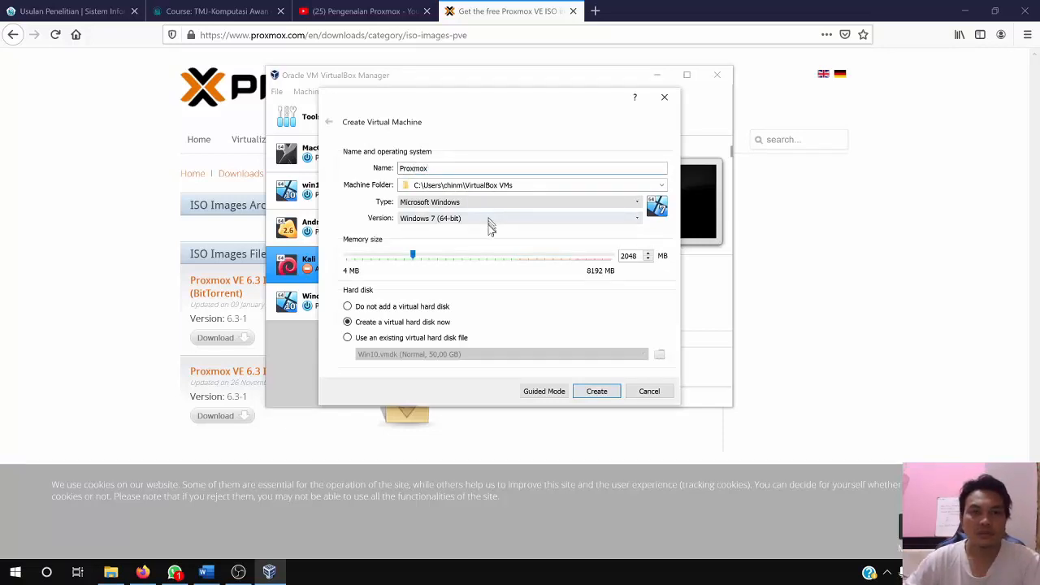
{"action": "left_click", "coordinate": [606, 198]}
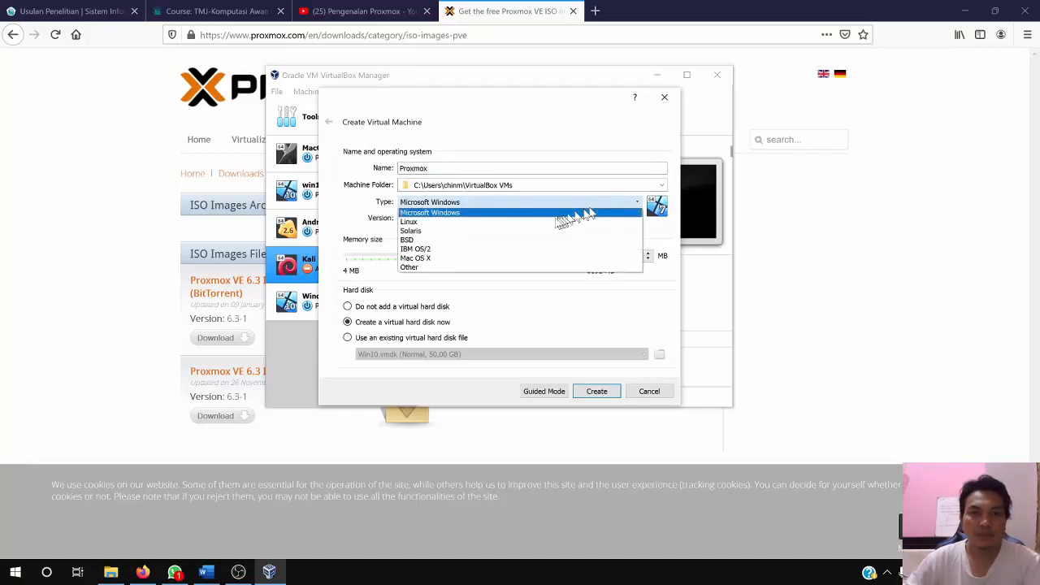
{"action": "left_click", "coordinate": [532, 222]}
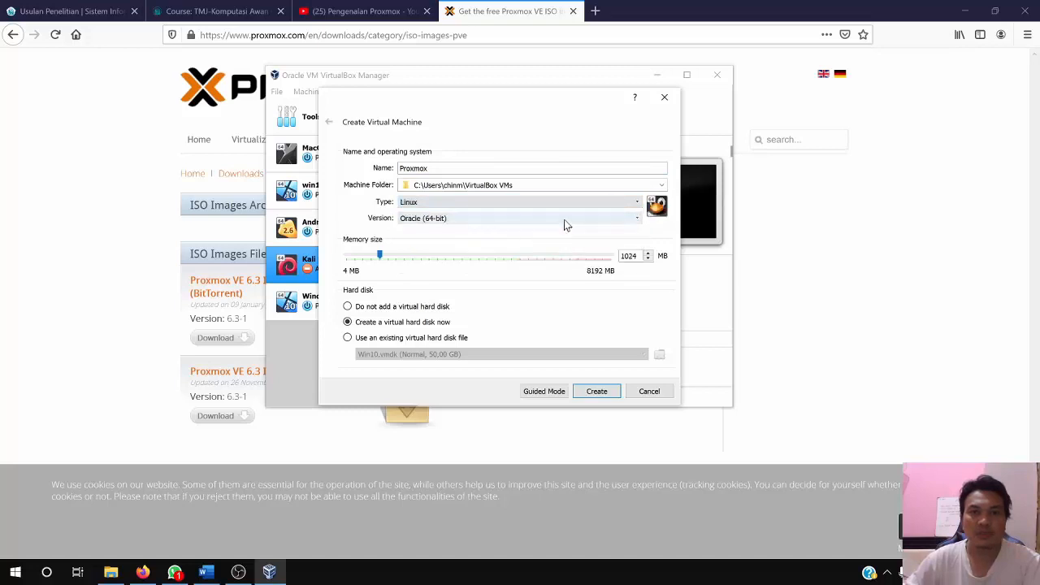
{"action": "left_click", "coordinate": [566, 221]}
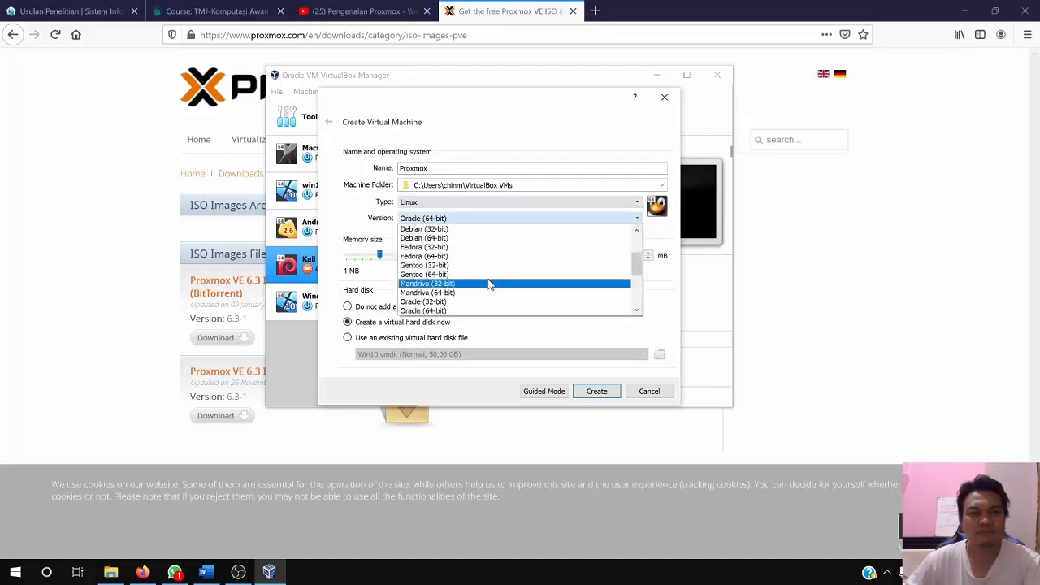
{"action": "left_click", "coordinate": [472, 239]}
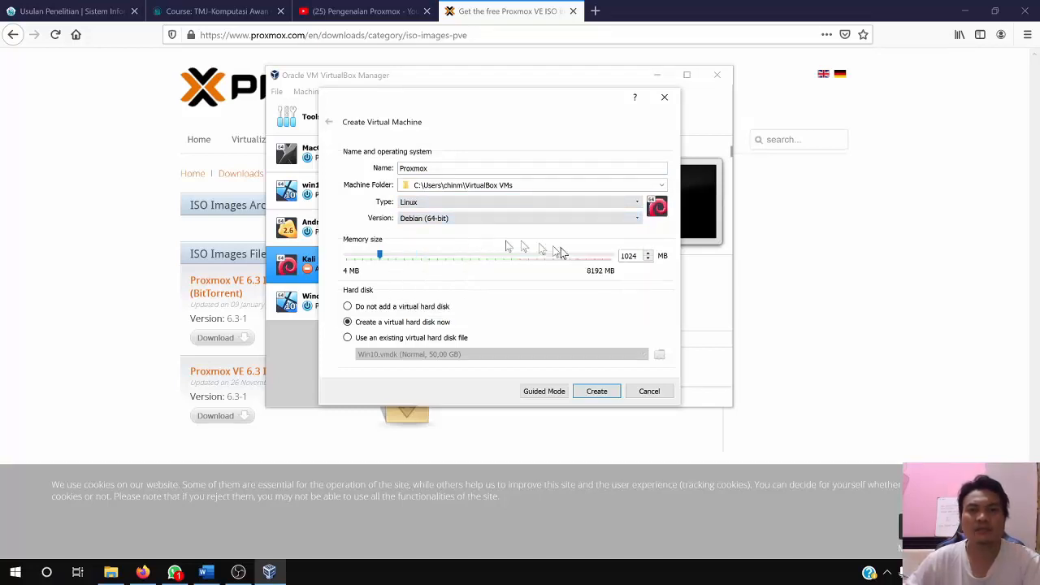
Set the new machine's memory size to 4096 MB and proceed to creating its virtual hard disk
{"action": "double_click", "coordinate": [628, 257]}
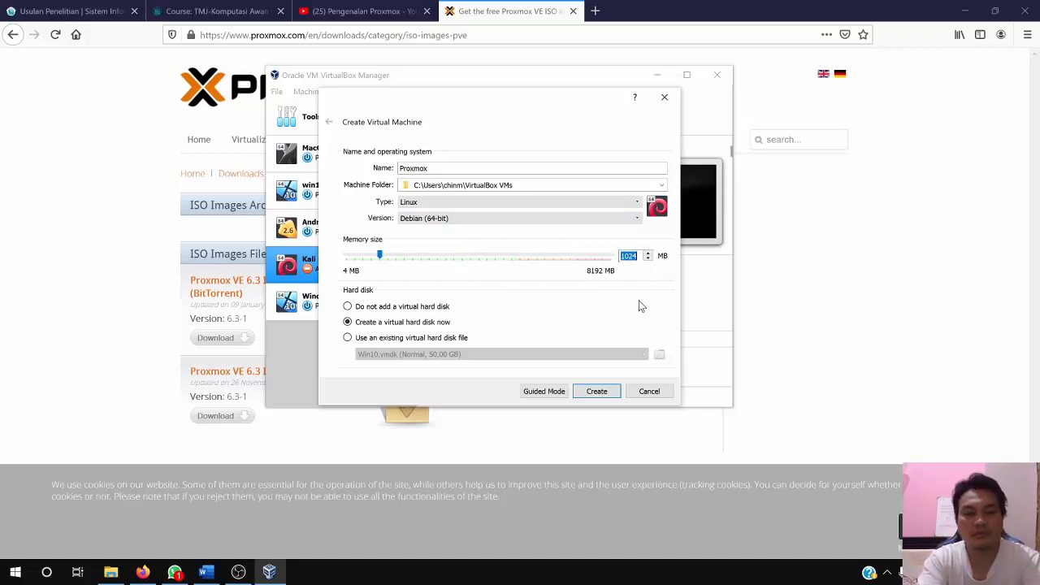
{"action": "type", "text": "40"}
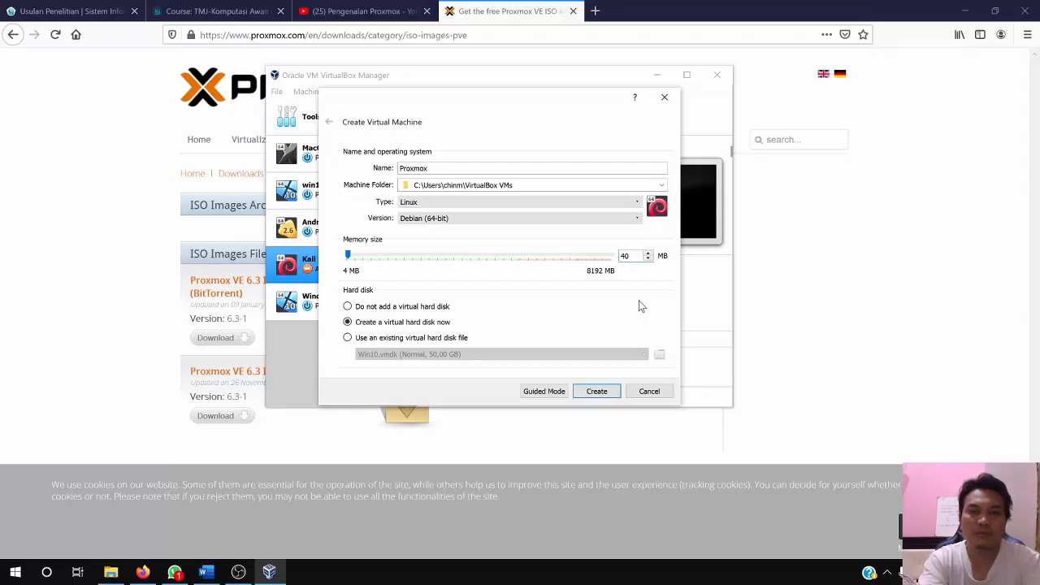
{"action": "type", "text": "192"}
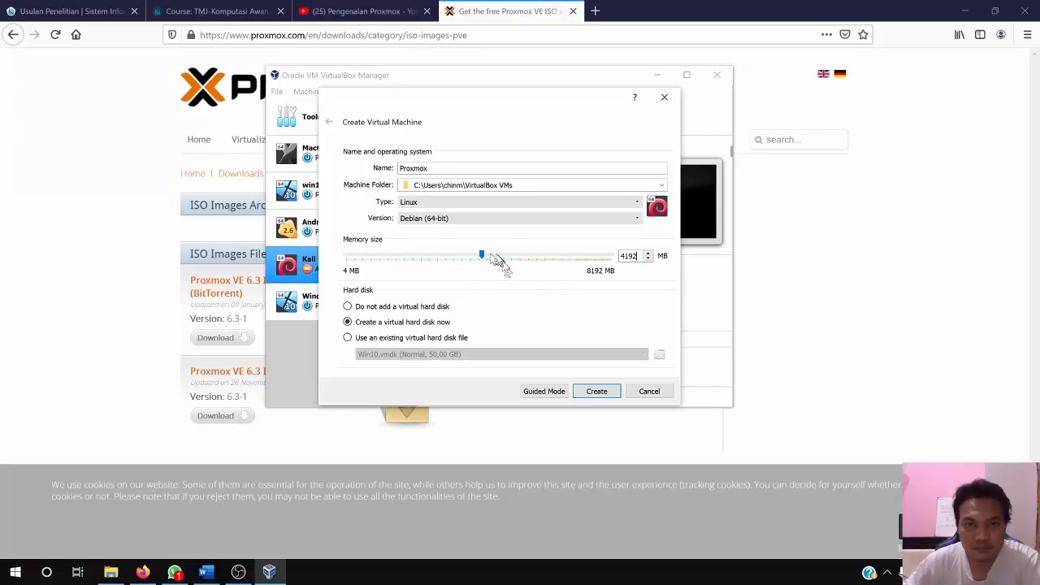
{"action": "left_click_drag", "start_coordinate": [483, 257], "coordinate": [483, 258]}
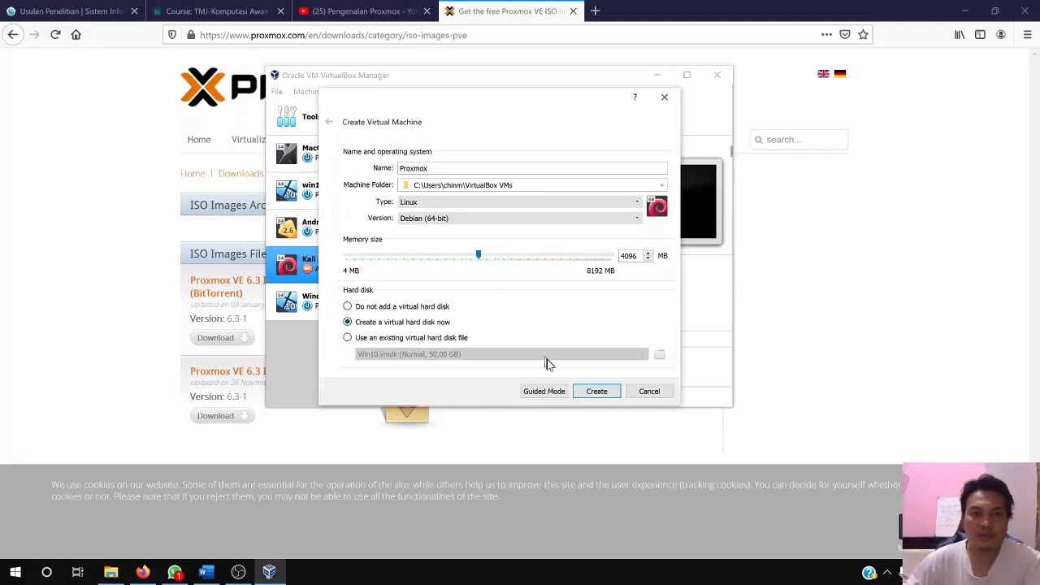
{"action": "left_click", "coordinate": [597, 393]}
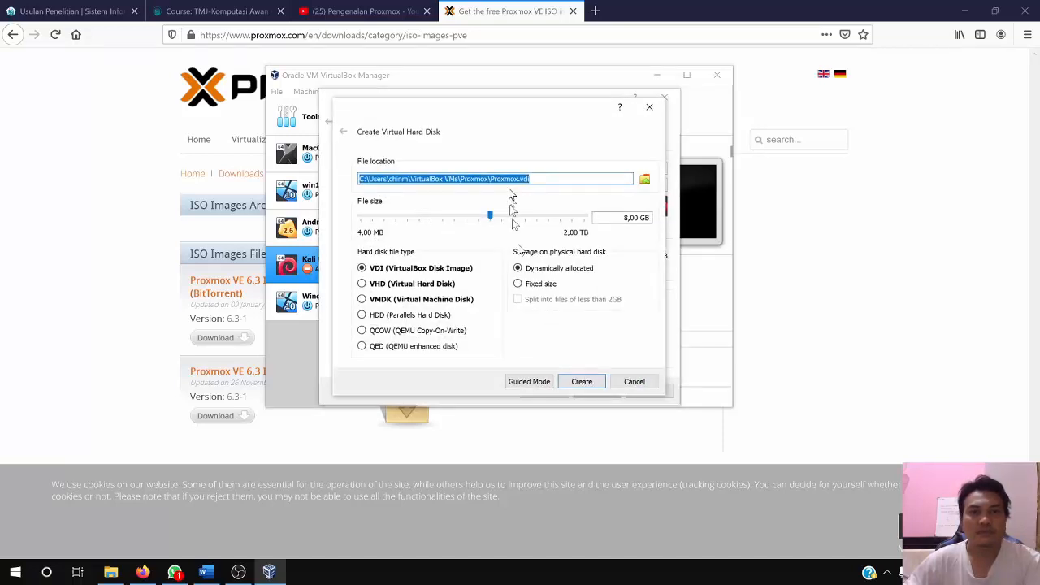
Set the virtual hard disk's file location to Proxmox.vdi in the HD_VBOX folder on Local Disk (E:)
{"action": "left_click", "coordinate": [645, 179]}
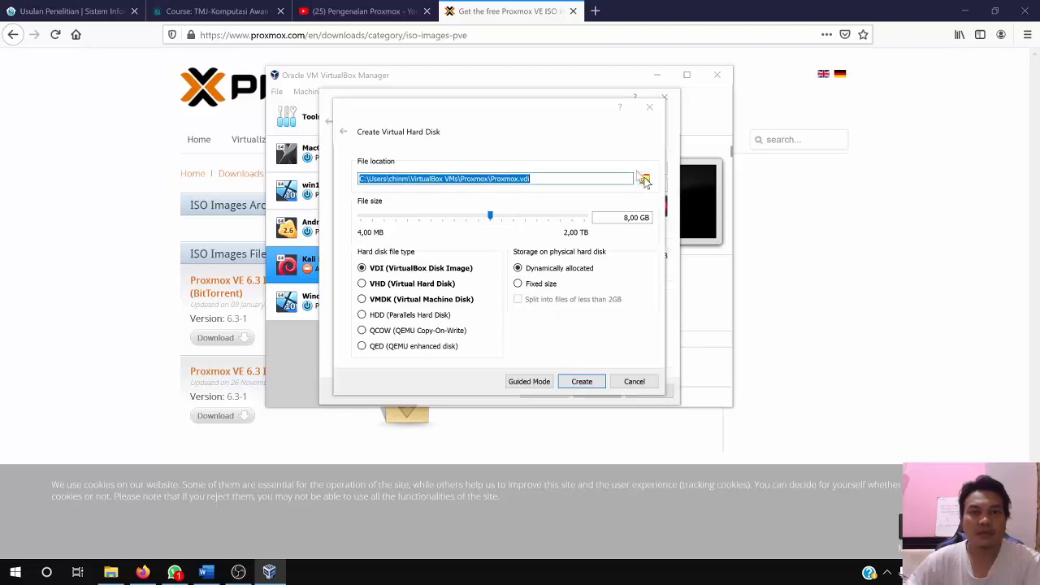
{"action": "scroll", "coordinate": [435, 264], "scroll_direction": "down", "scroll_amount": 5}
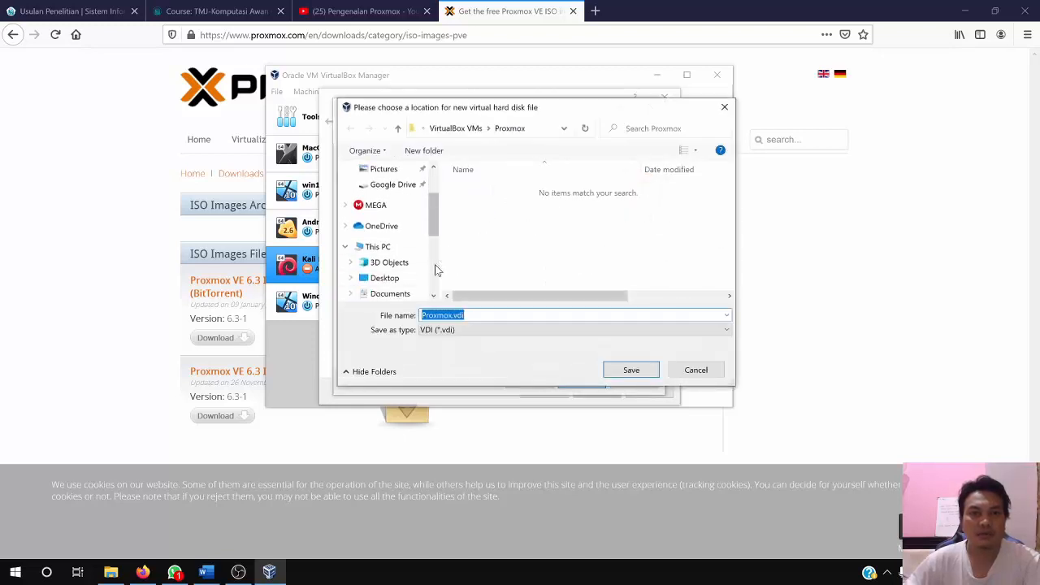
{"action": "scroll", "coordinate": [434, 268], "scroll_direction": "down", "scroll_amount": 1}
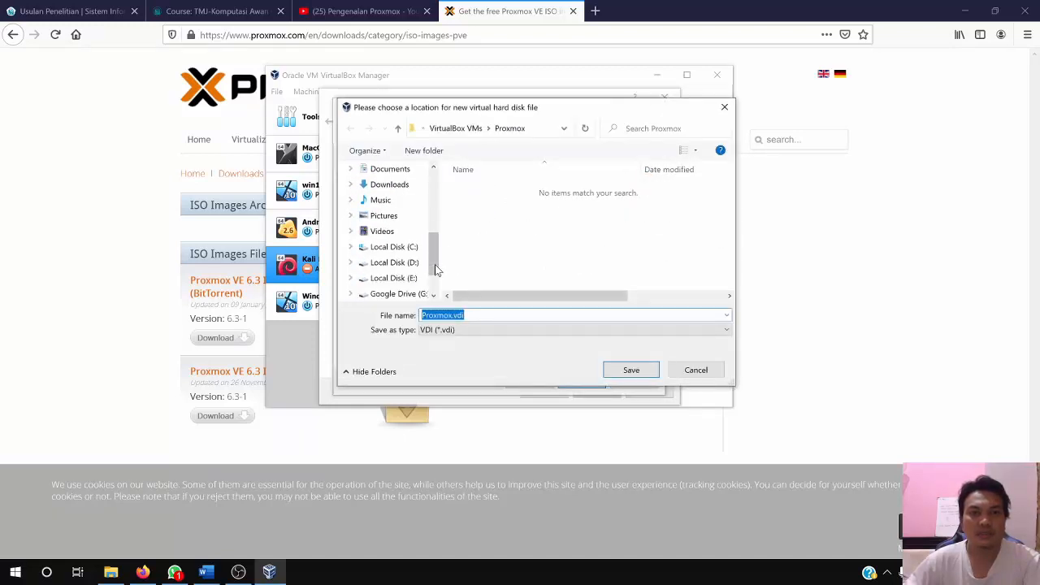
{"action": "left_click", "coordinate": [397, 279]}
{"action": "scroll", "coordinate": [511, 242], "scroll_direction": "down", "scroll_amount": 2}
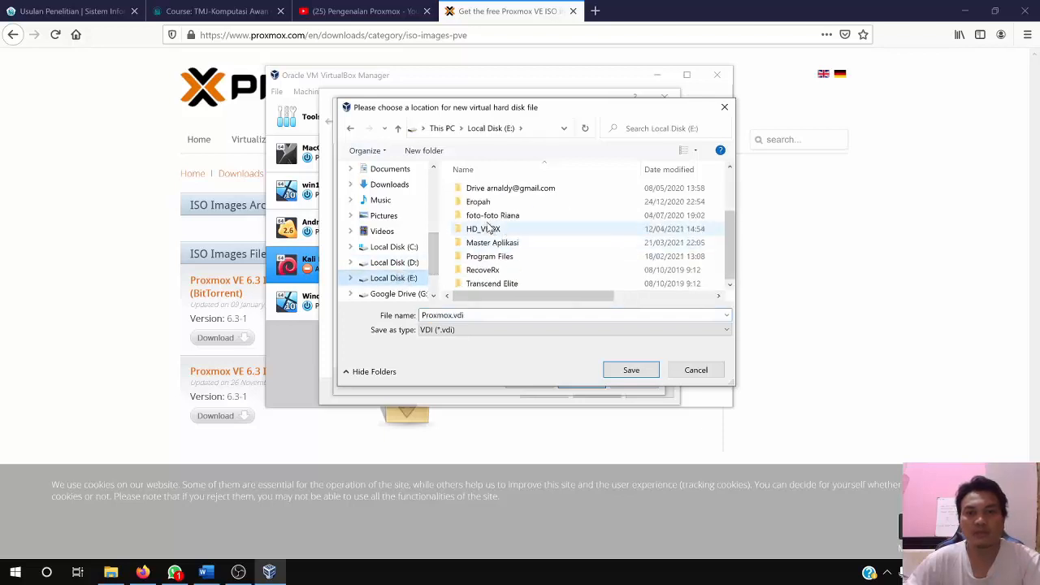
{"action": "left_click", "coordinate": [487, 228]}
{"action": "double_click", "coordinate": [488, 229]}
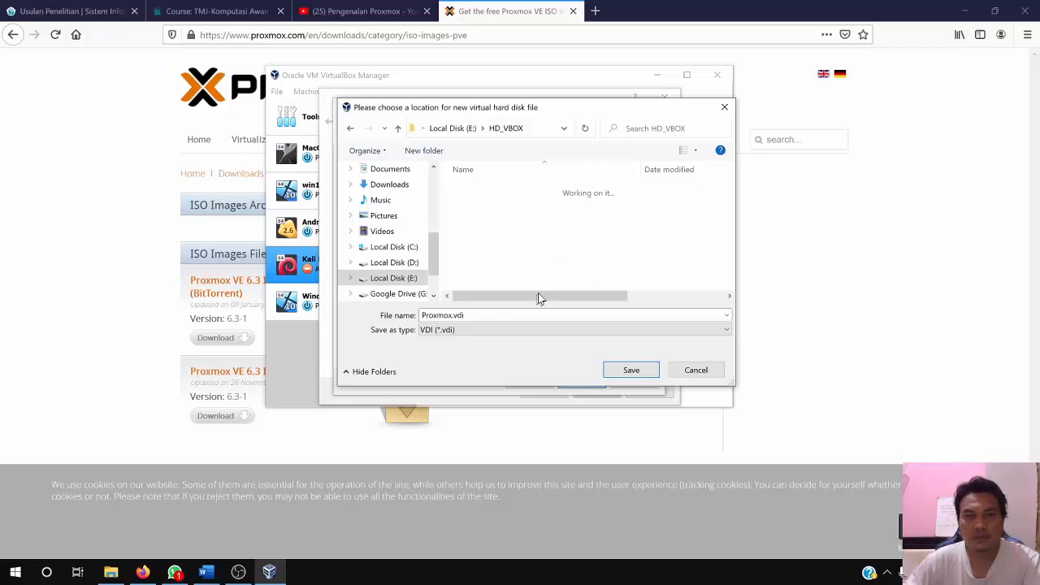
{"action": "left_click_drag", "start_coordinate": [541, 298], "coordinate": [503, 300]}
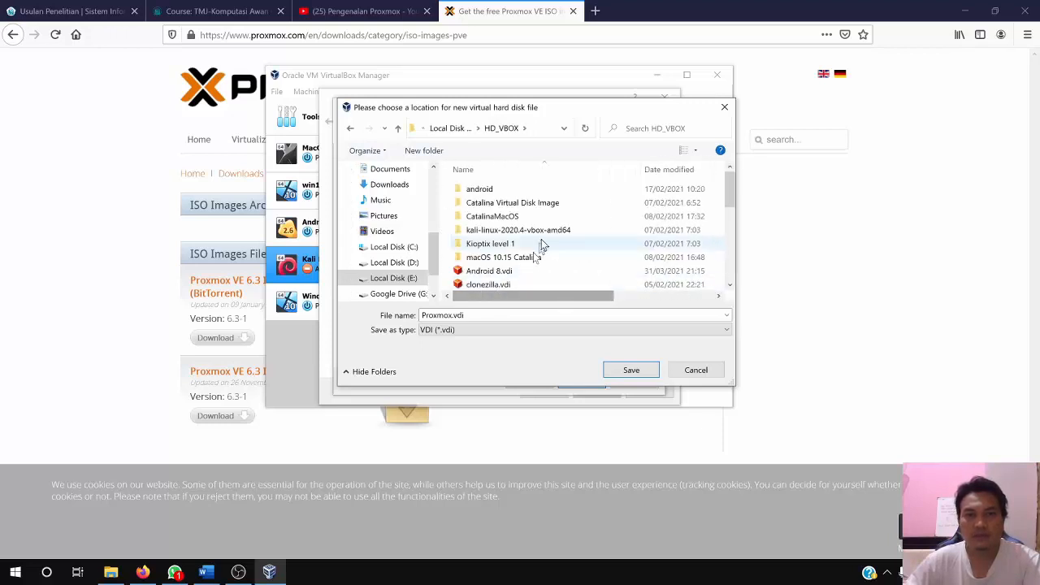
{"action": "scroll", "coordinate": [543, 245], "scroll_direction": "down", "scroll_amount": 2}
{"action": "scroll", "coordinate": [543, 244], "scroll_direction": "down", "scroll_amount": 6}
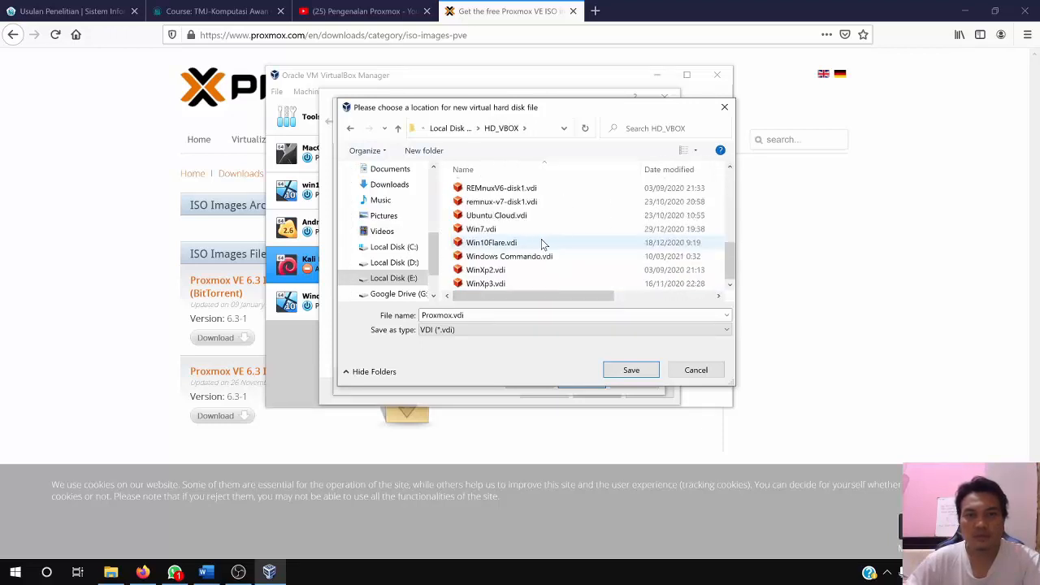
{"action": "scroll", "coordinate": [541, 239], "scroll_direction": "up", "scroll_amount": 7}
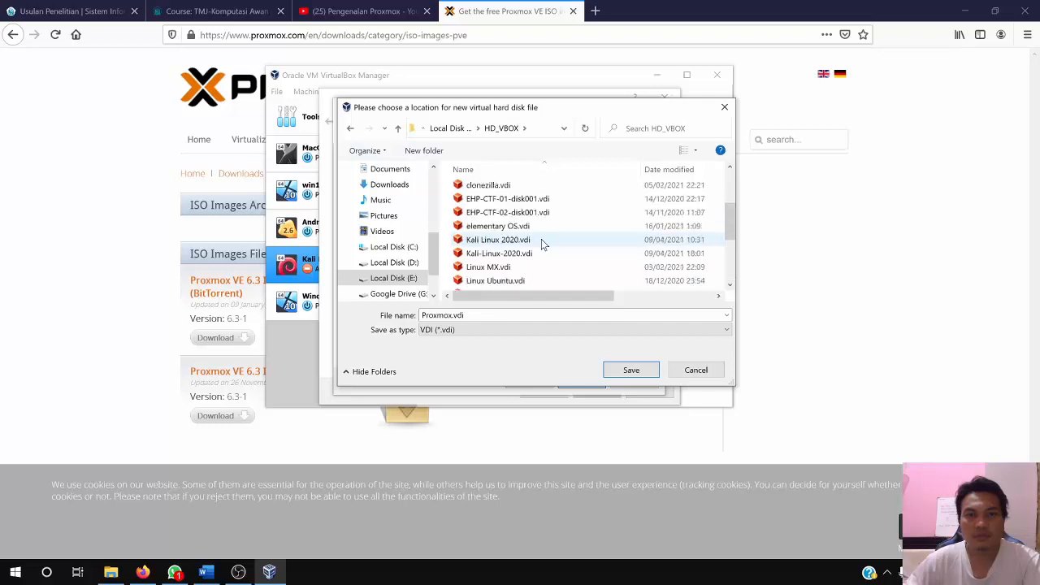
{"action": "scroll", "coordinate": [541, 239], "scroll_direction": "down", "scroll_amount": 7}
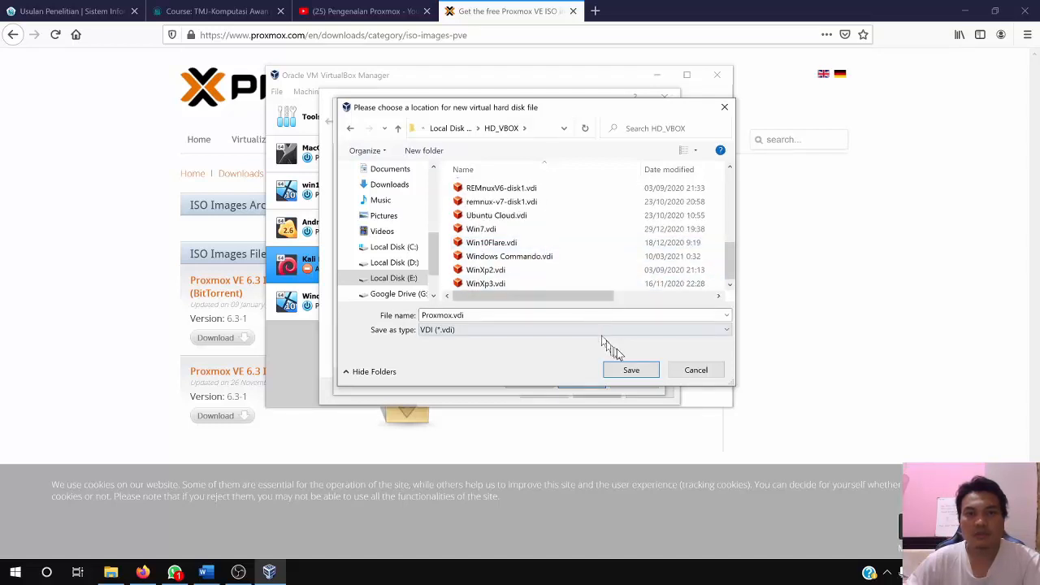
{"action": "left_click", "coordinate": [631, 369]}
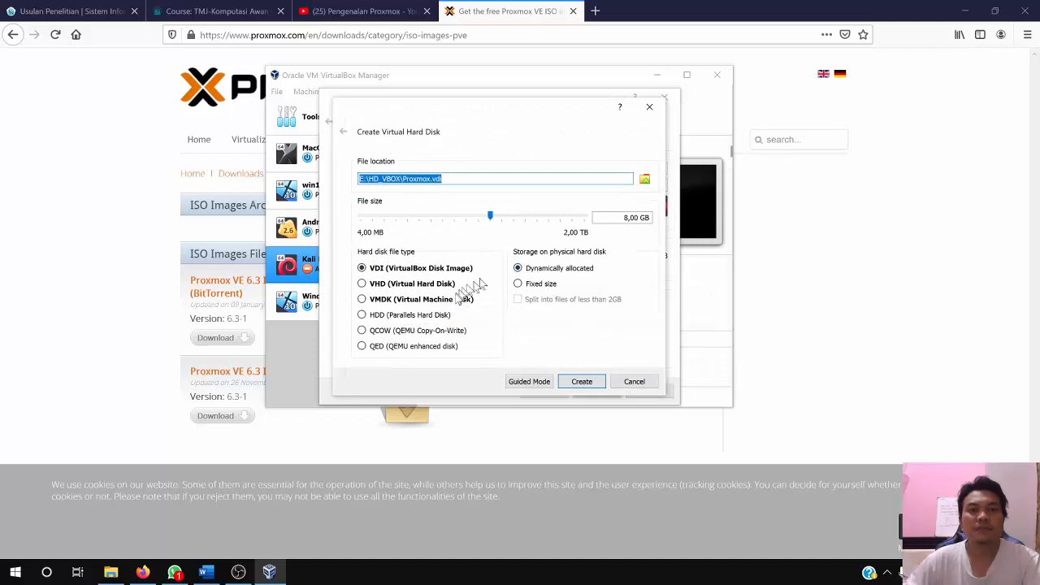
Set the virtual hard disk's size to 100 GB and create it as a dynamically allocated VDI
{"action": "left_click", "coordinate": [624, 217]}
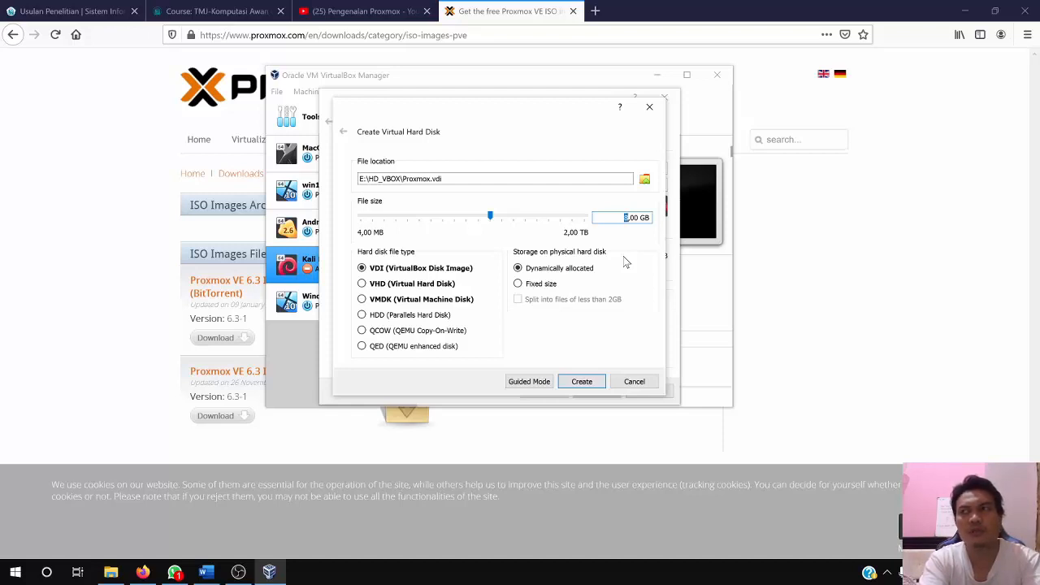
{"action": "type", "text": "100"}
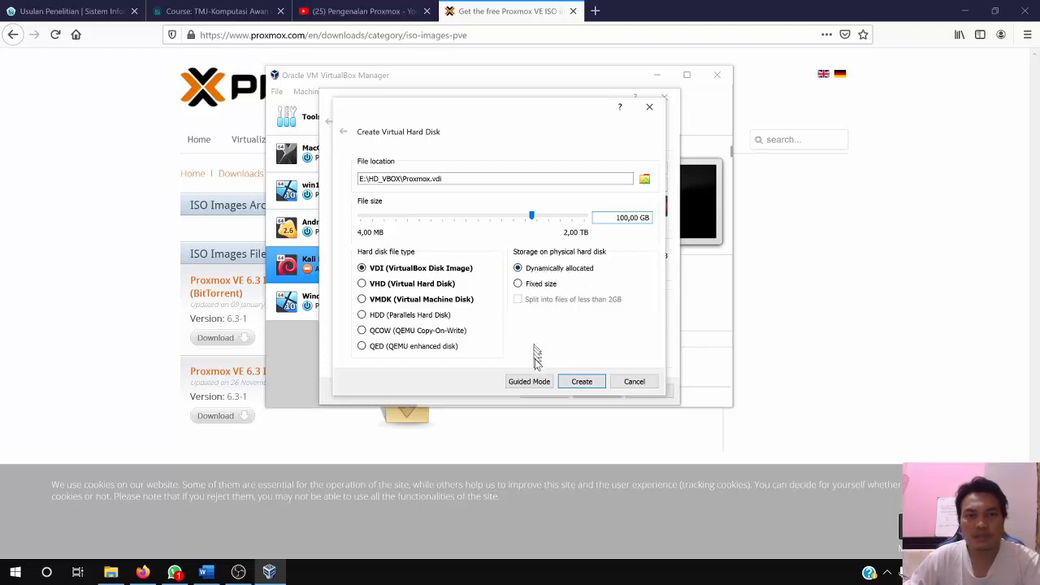
{"action": "left_click", "coordinate": [581, 381]}
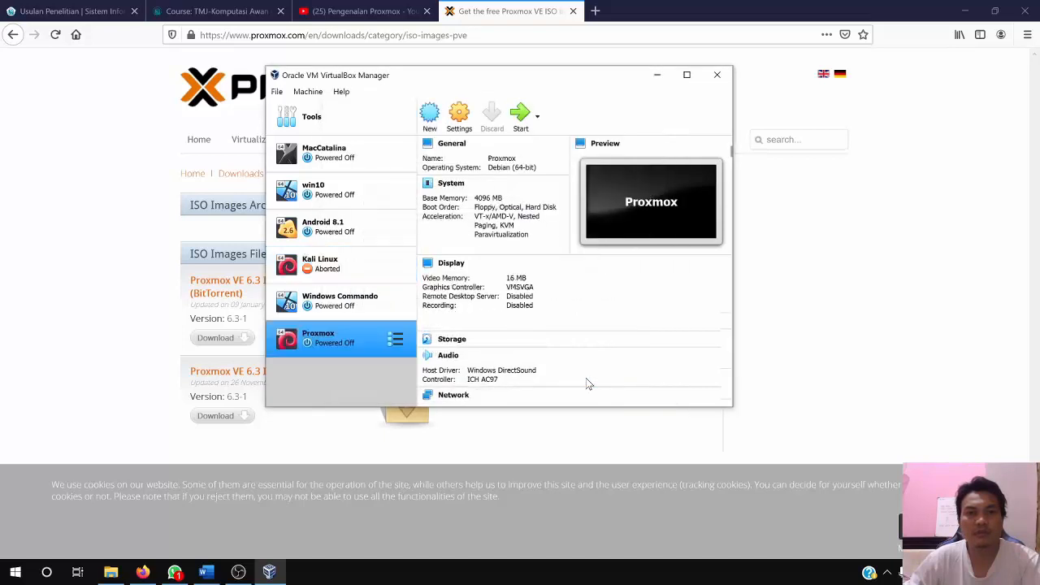
In the Proxmox machine's system settings, move Floppy below Hard Disk in the boot order and disable it
{"action": "left_click", "coordinate": [460, 122]}
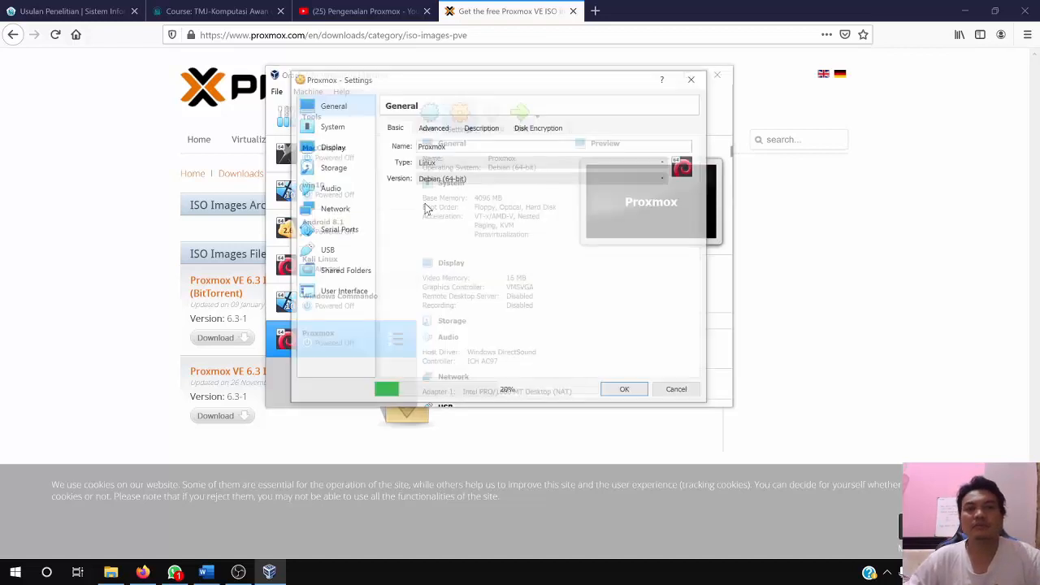
{"action": "left_click", "coordinate": [321, 128]}
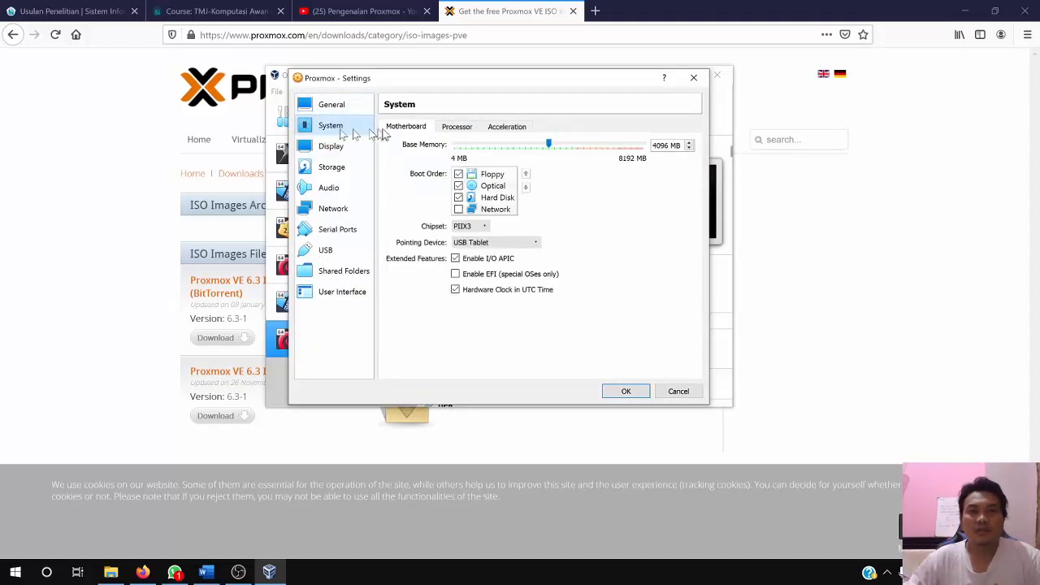
{"action": "left_click", "coordinate": [525, 187]}
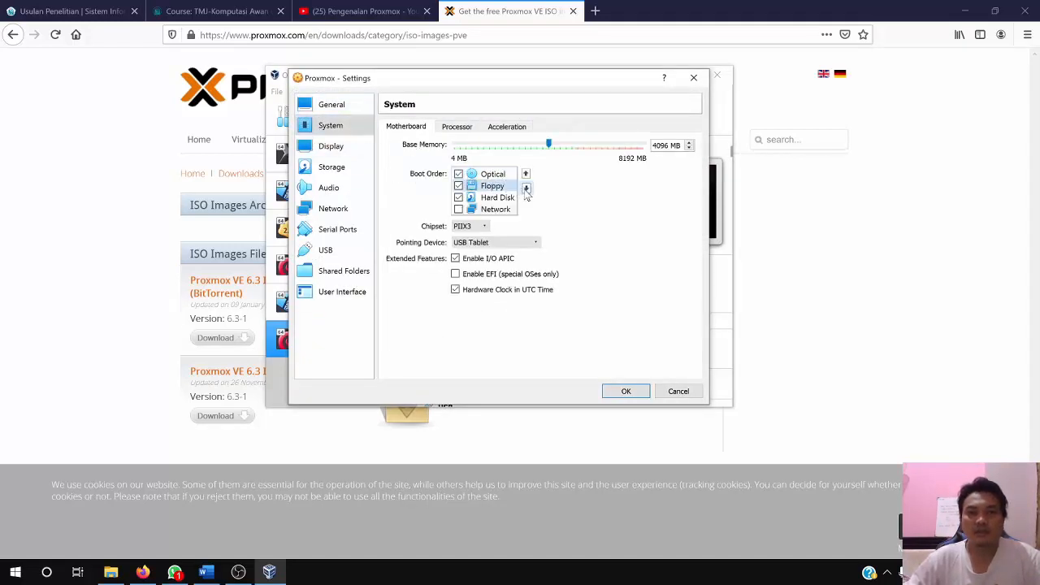
{"action": "left_click", "coordinate": [525, 187]}
{"action": "left_click", "coordinate": [458, 198]}
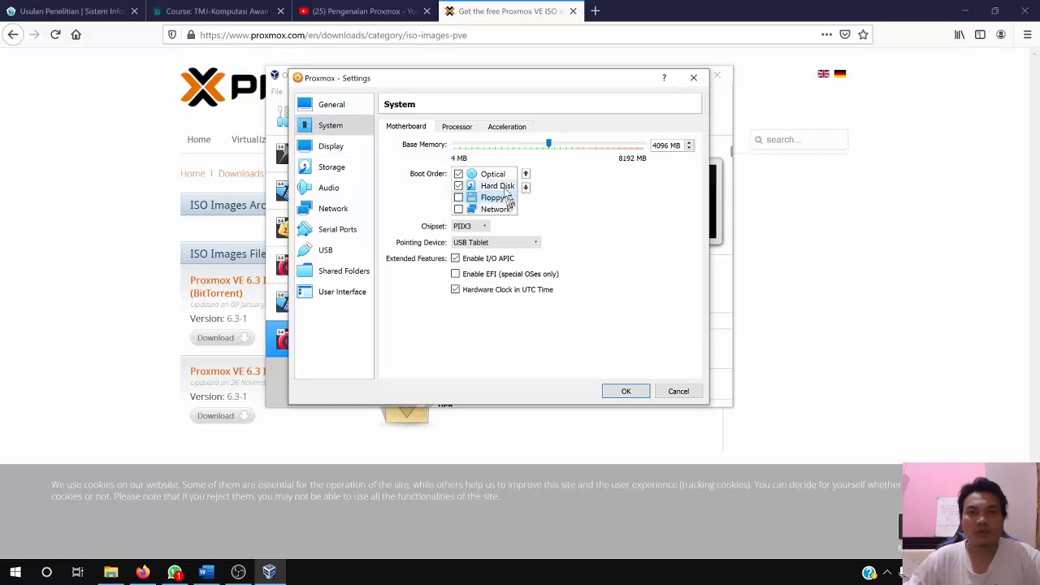
Enable PAE/NX for the machine's processor and review its acceleration, motherboard and display settings
{"action": "left_click", "coordinate": [458, 127]}
{"action": "left_click", "coordinate": [455, 193]}
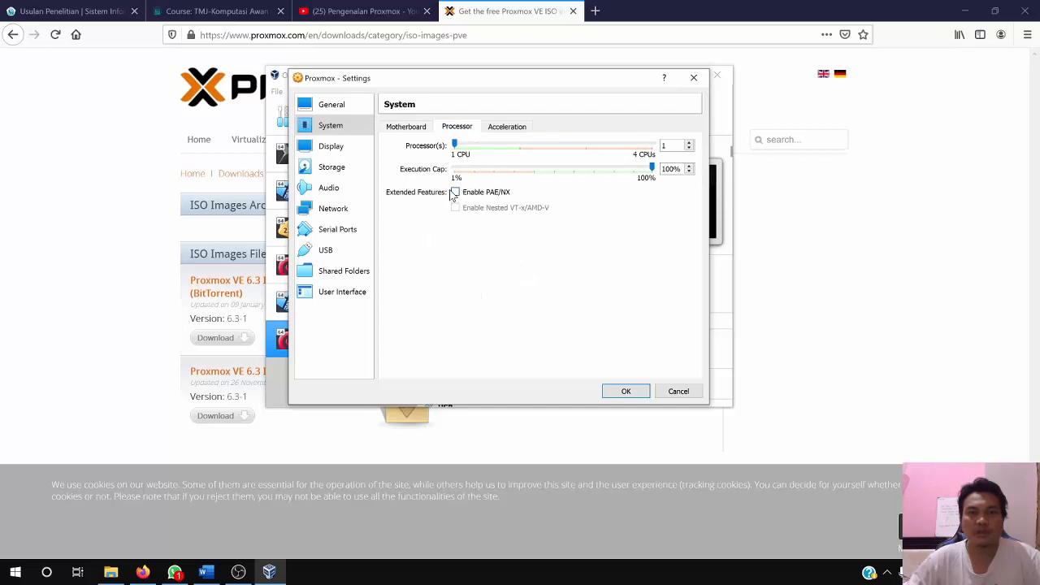
{"action": "left_click", "coordinate": [510, 130]}
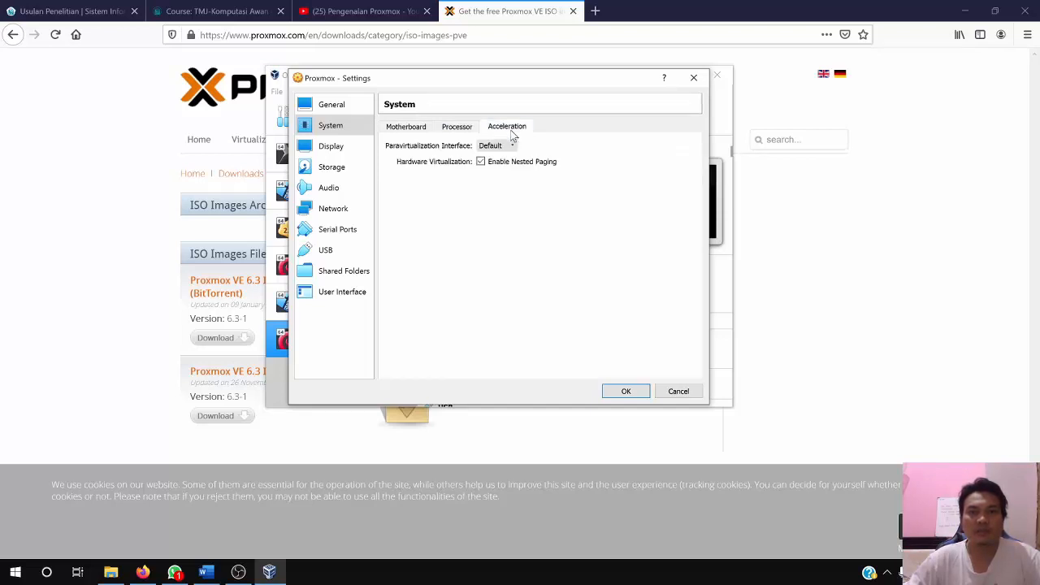
{"action": "left_click", "coordinate": [449, 128]}
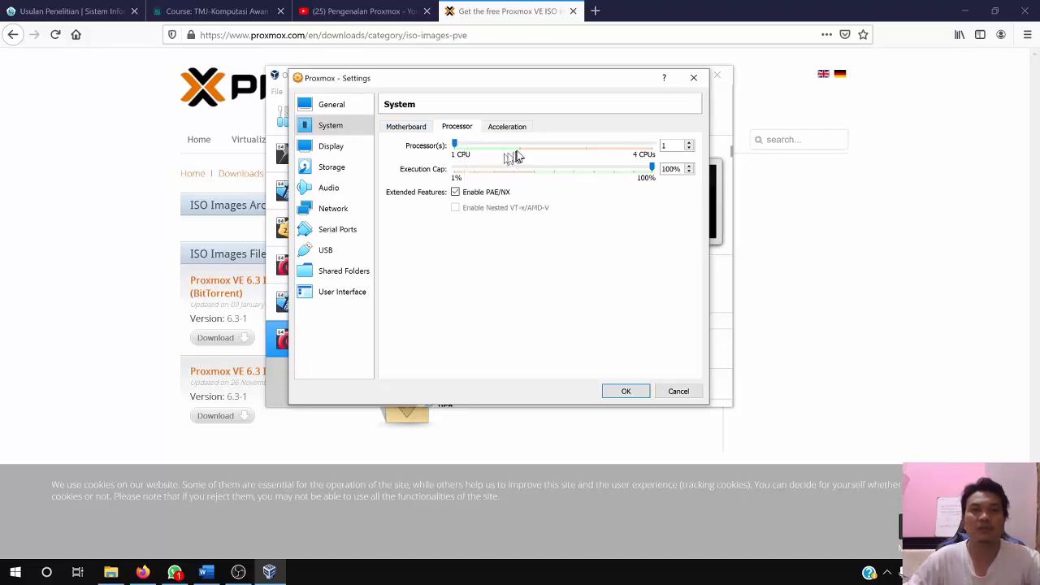
{"action": "left_click", "coordinate": [398, 127]}
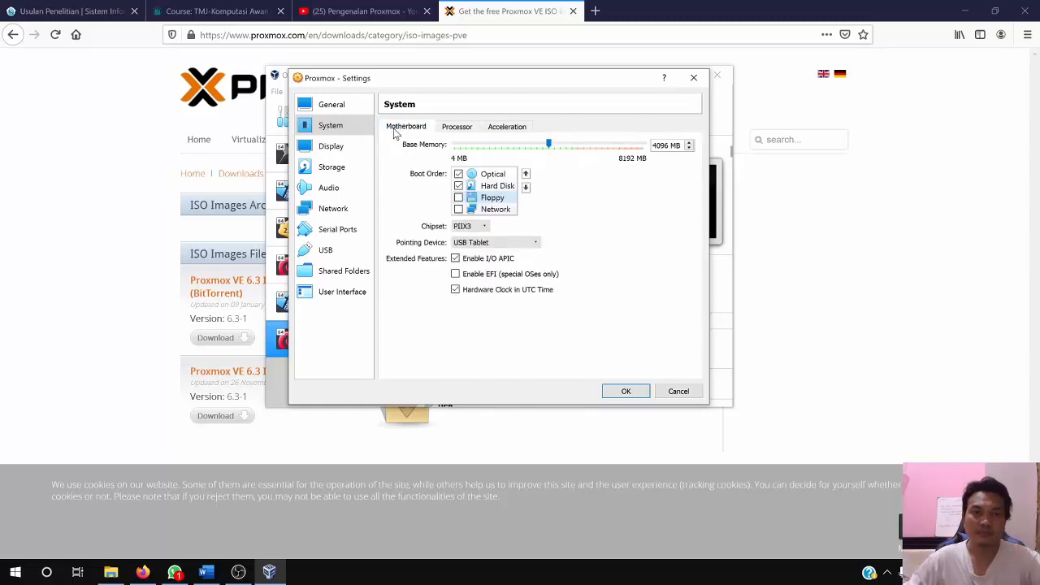
{"action": "left_click", "coordinate": [331, 146]}
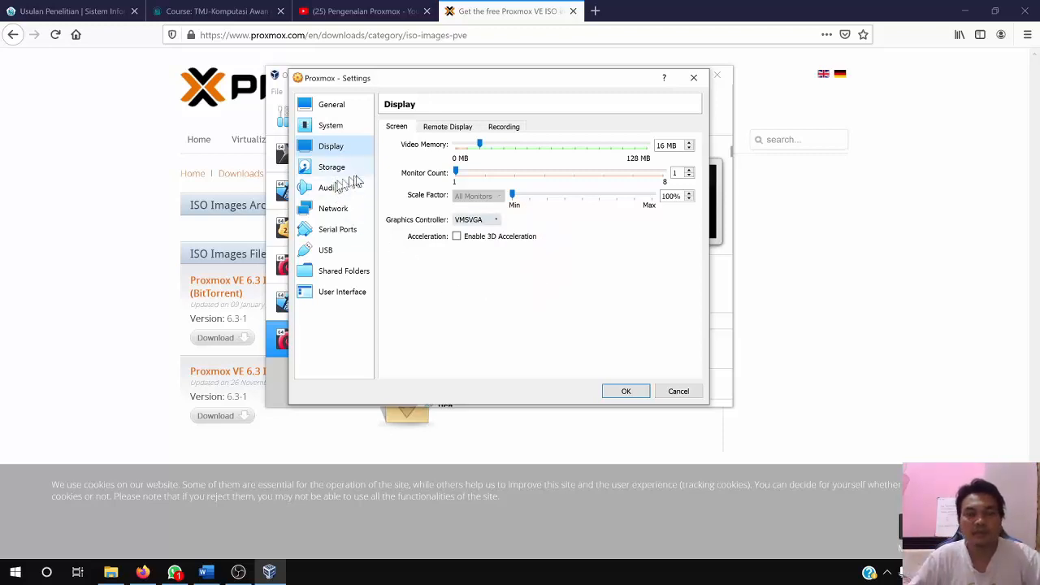
Attach proxmox-ve_6.3-1.iso from the Downloads folder to the machine's empty IDE optical drive
{"action": "left_click", "coordinate": [335, 168]}
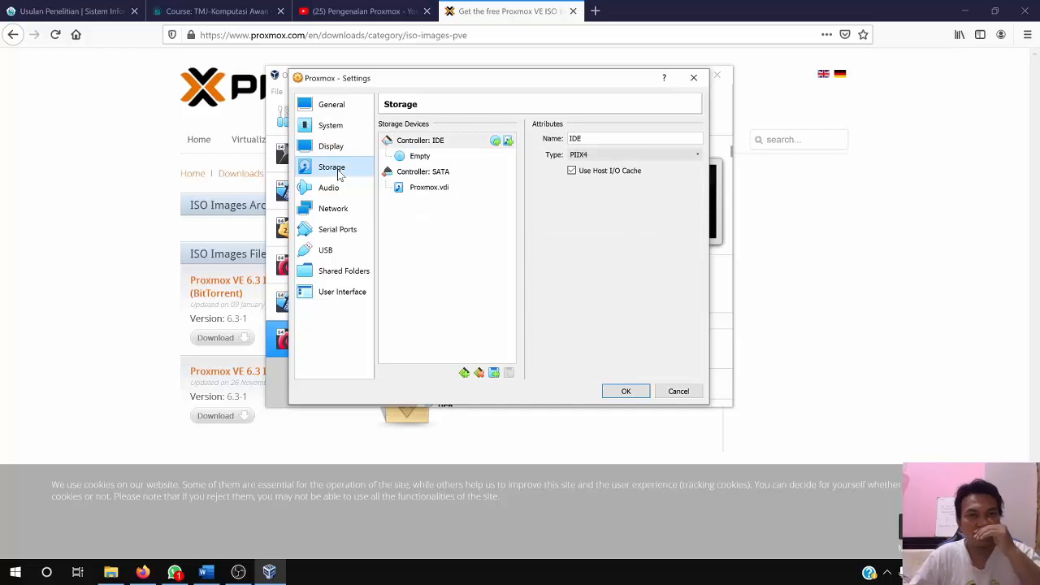
{"action": "left_click", "coordinate": [421, 159]}
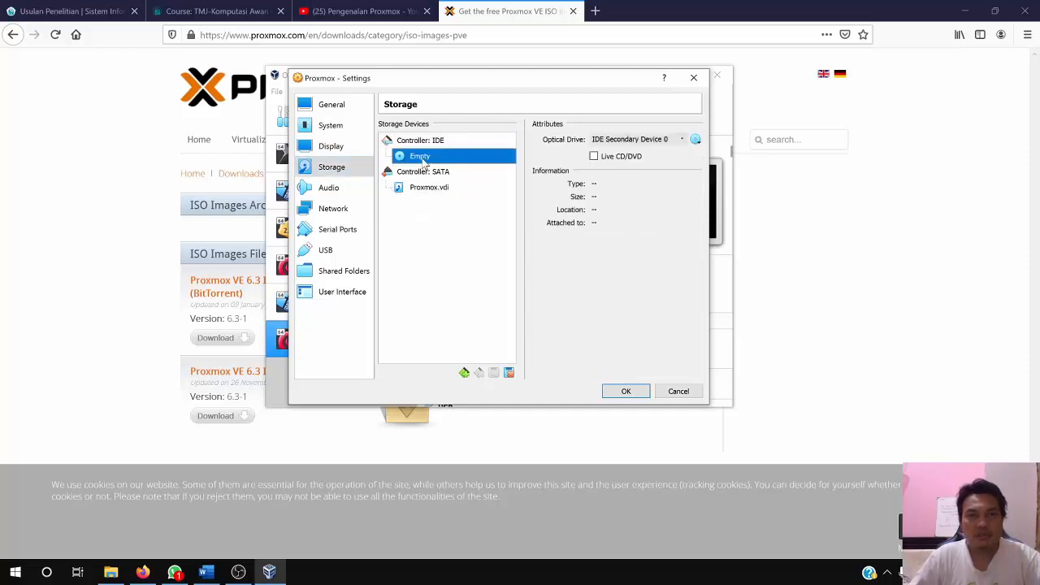
{"action": "left_click", "coordinate": [696, 139]}
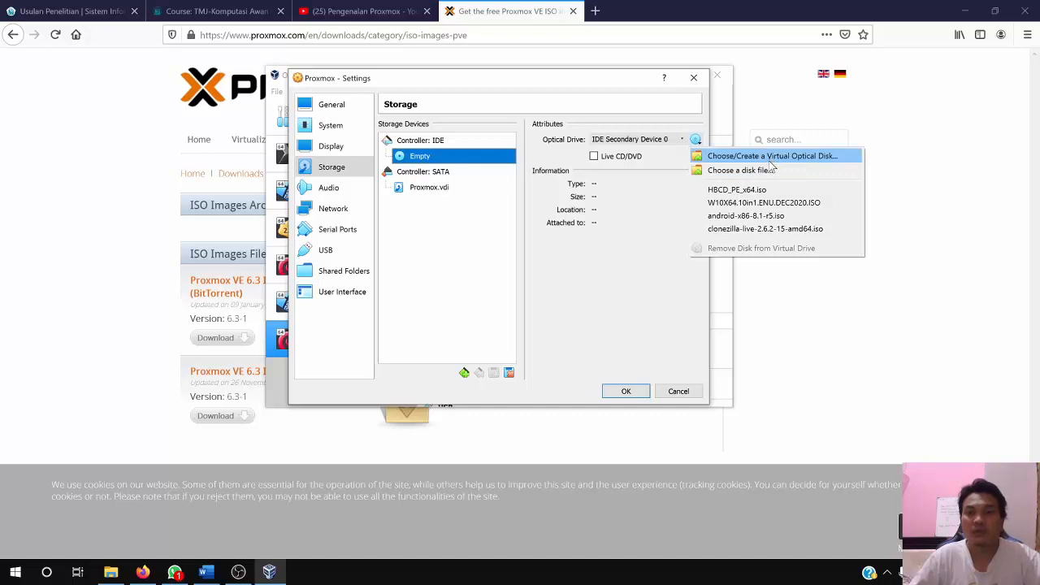
{"action": "left_click", "coordinate": [770, 156]}
{"action": "scroll", "coordinate": [455, 259], "scroll_direction": "down", "scroll_amount": 2}
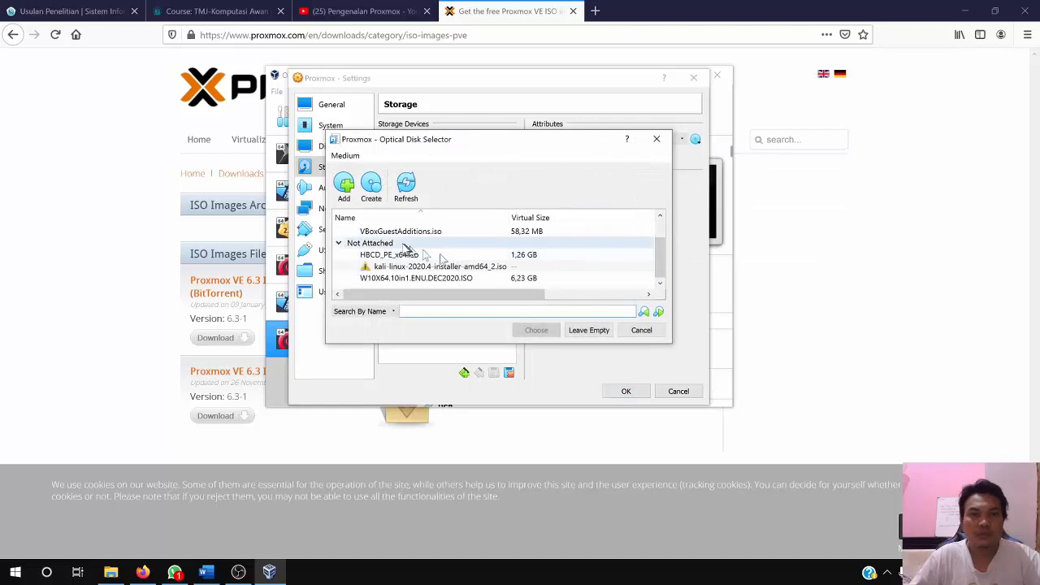
{"action": "scroll", "coordinate": [406, 249], "scroll_direction": "up", "scroll_amount": 1}
{"action": "scroll", "coordinate": [405, 249], "scroll_direction": "down", "scroll_amount": 1}
{"action": "scroll", "coordinate": [410, 254], "scroll_direction": "up", "scroll_amount": 1}
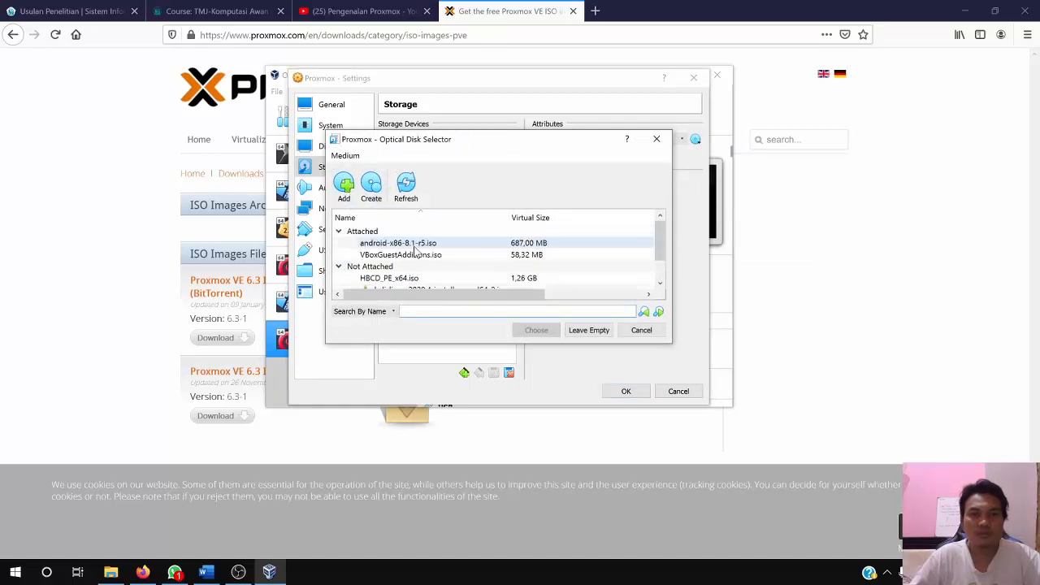
{"action": "left_click", "coordinate": [344, 186]}
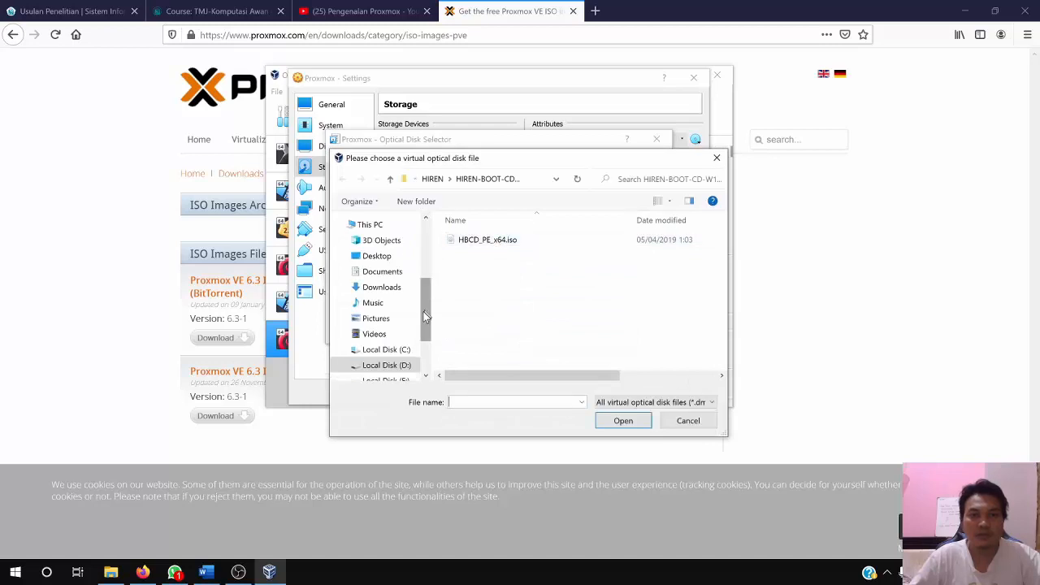
{"action": "left_click", "coordinate": [382, 288]}
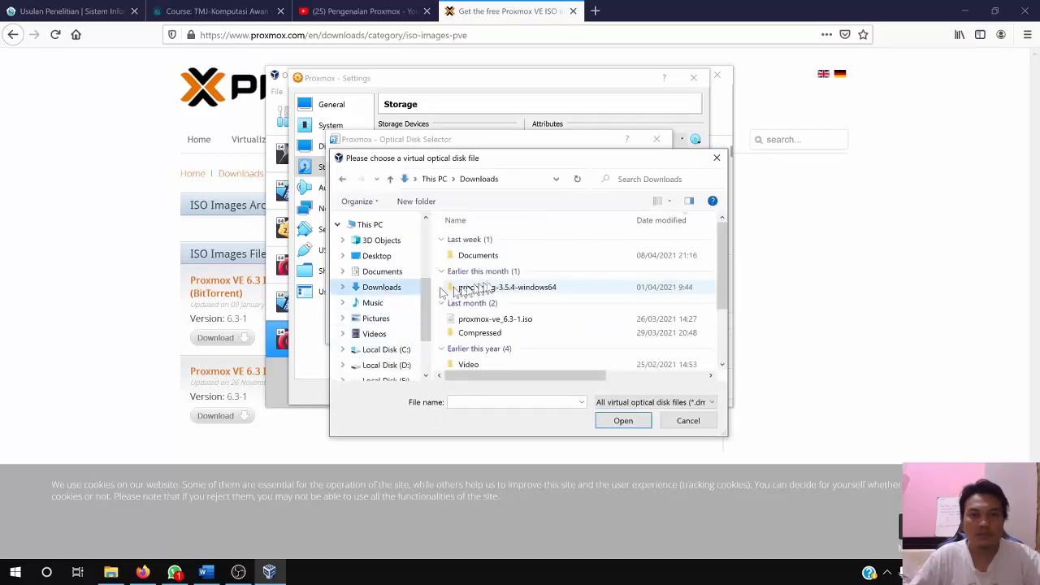
{"action": "double_click", "coordinate": [506, 319]}
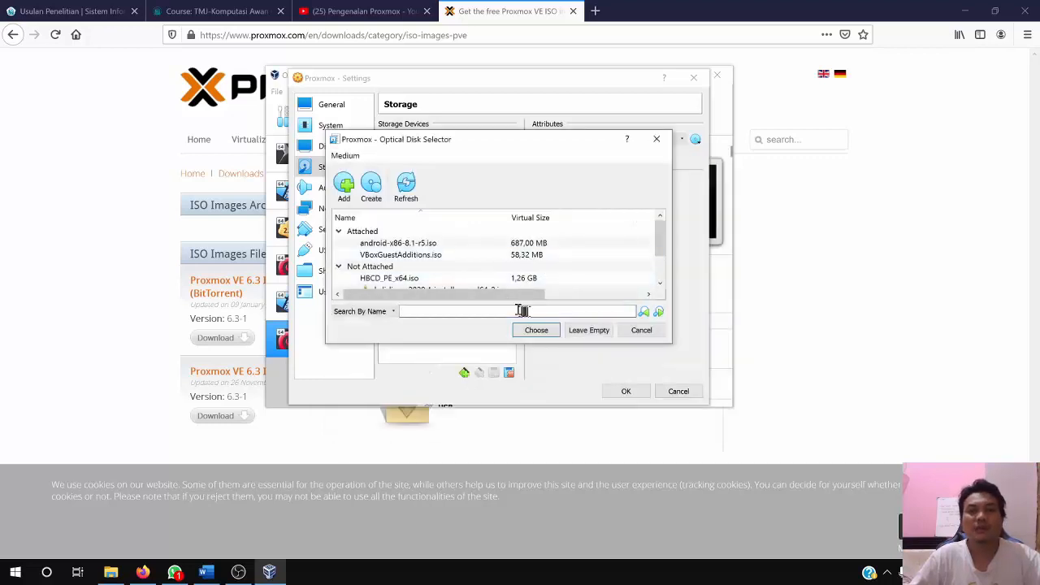
{"action": "left_click", "coordinate": [537, 332]}
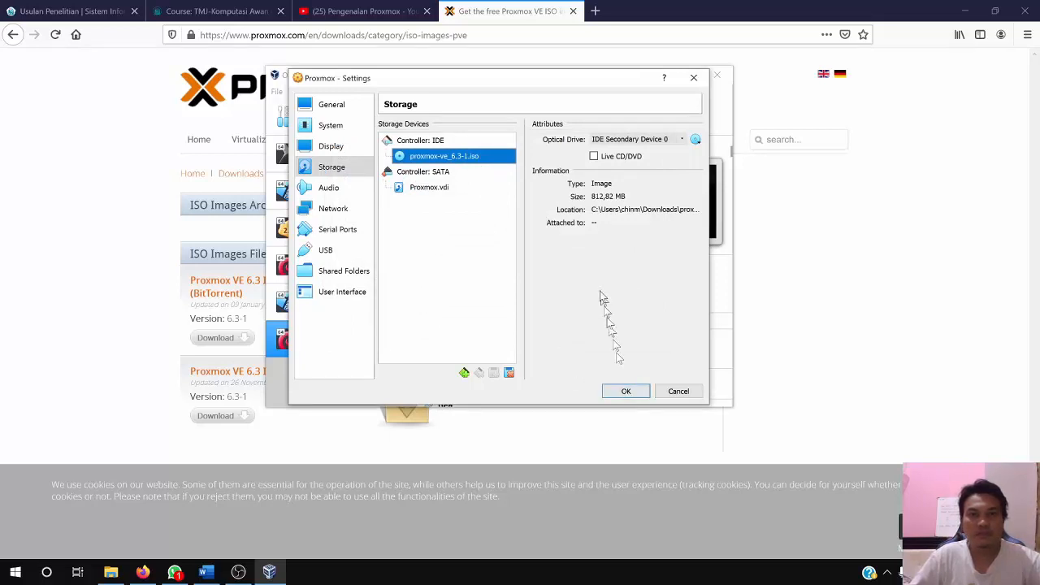
Enable network Adapter 2 and attach it to Internal Network, with the advanced adapter options expanded
{"action": "left_click", "coordinate": [342, 190]}
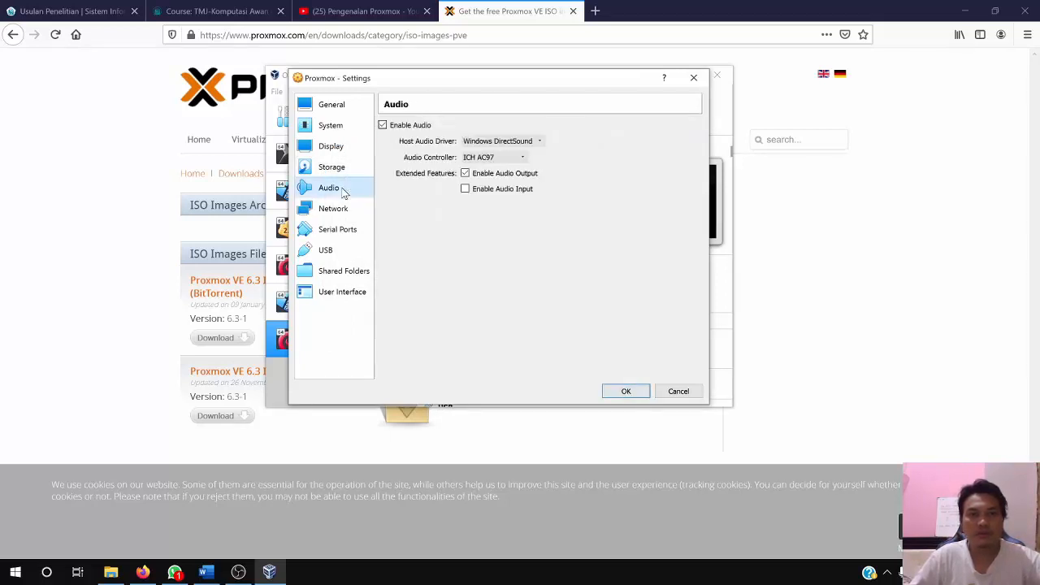
{"action": "left_click", "coordinate": [341, 210]}
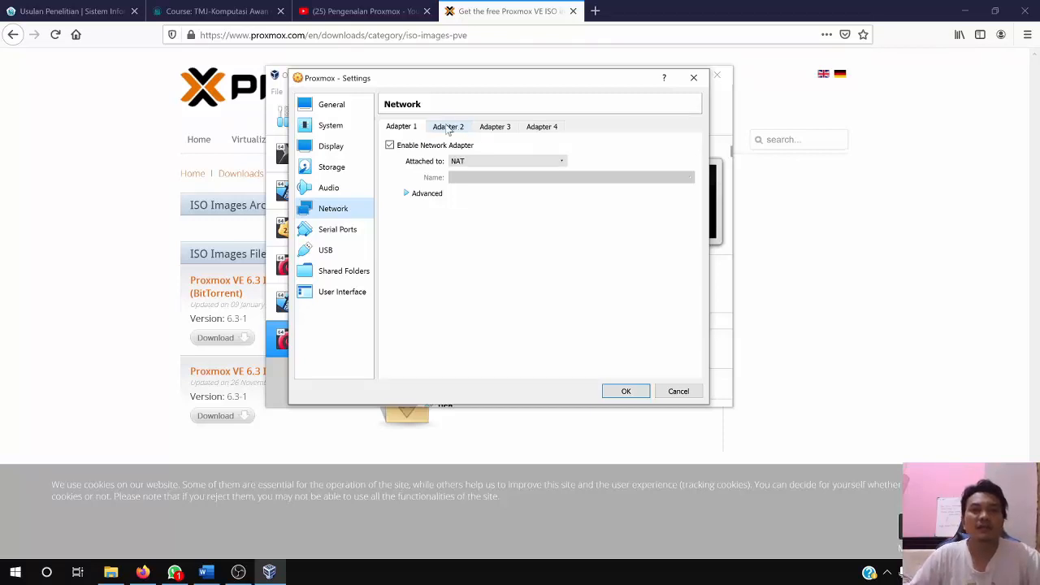
{"action": "left_click", "coordinate": [416, 192]}
{"action": "left_click", "coordinate": [448, 126]}
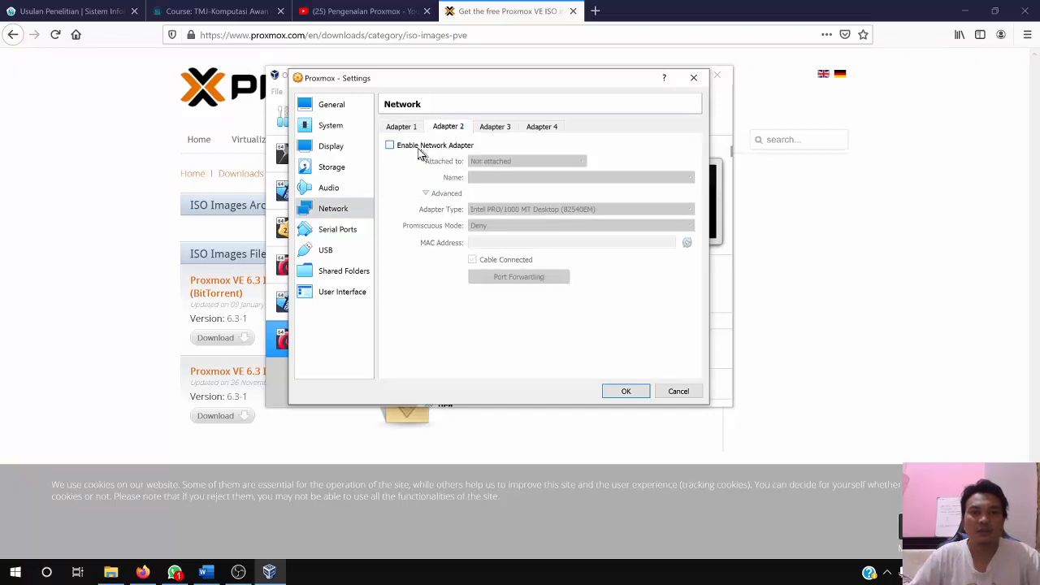
{"action": "left_click", "coordinate": [419, 146]}
{"action": "left_click", "coordinate": [499, 161]}
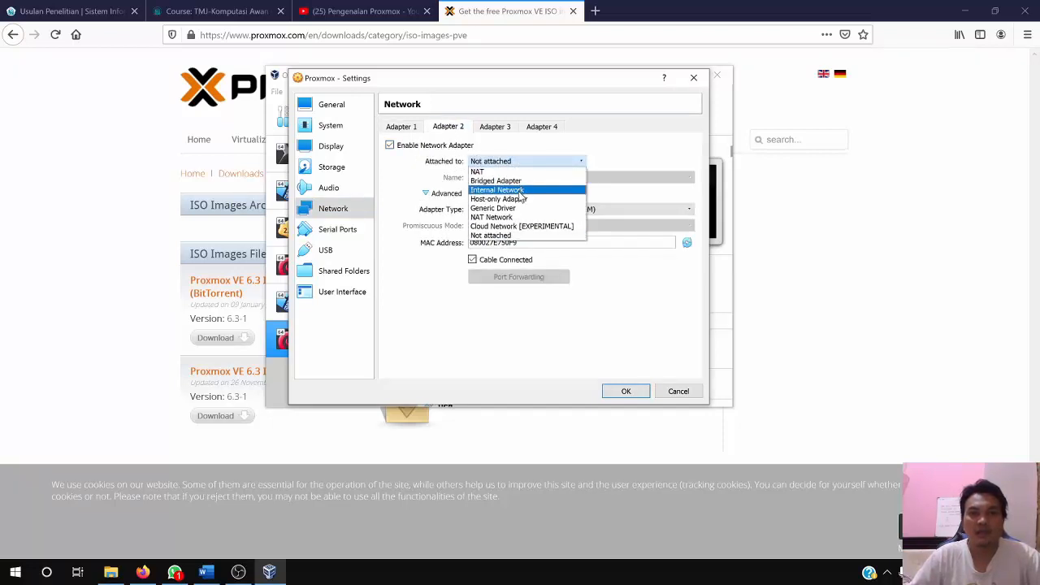
{"action": "left_click", "coordinate": [497, 190]}
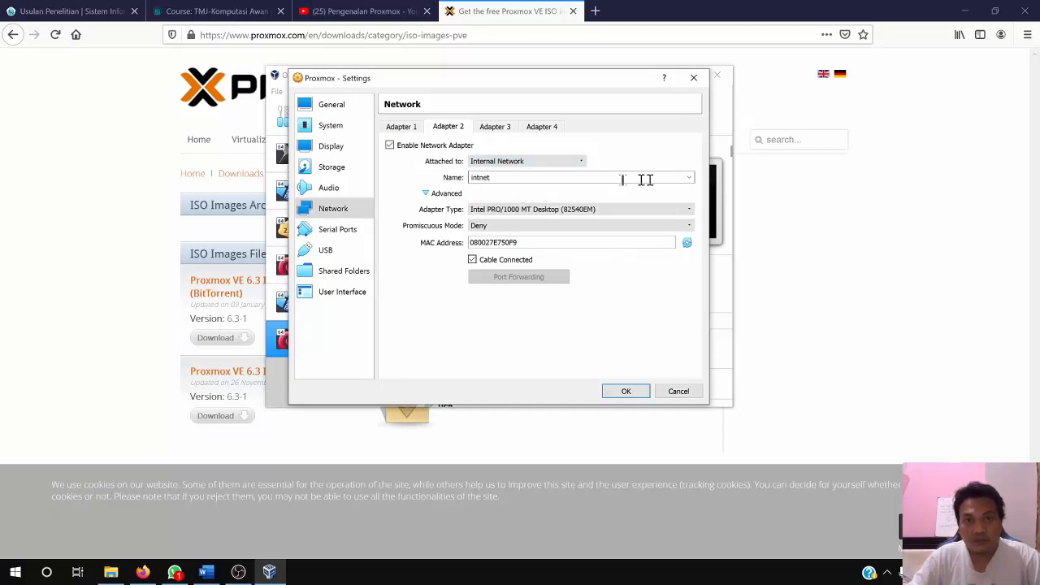
Name Adapter 2's internal network LAN1 and set its promiscuous mode to Allow All
{"action": "left_click", "coordinate": [690, 179]}
{"action": "left_click", "coordinate": [690, 179]}
{"action": "left_click_drag", "start_coordinate": [611, 177], "coordinate": [442, 184]}
{"action": "type", "text": "LAN"}
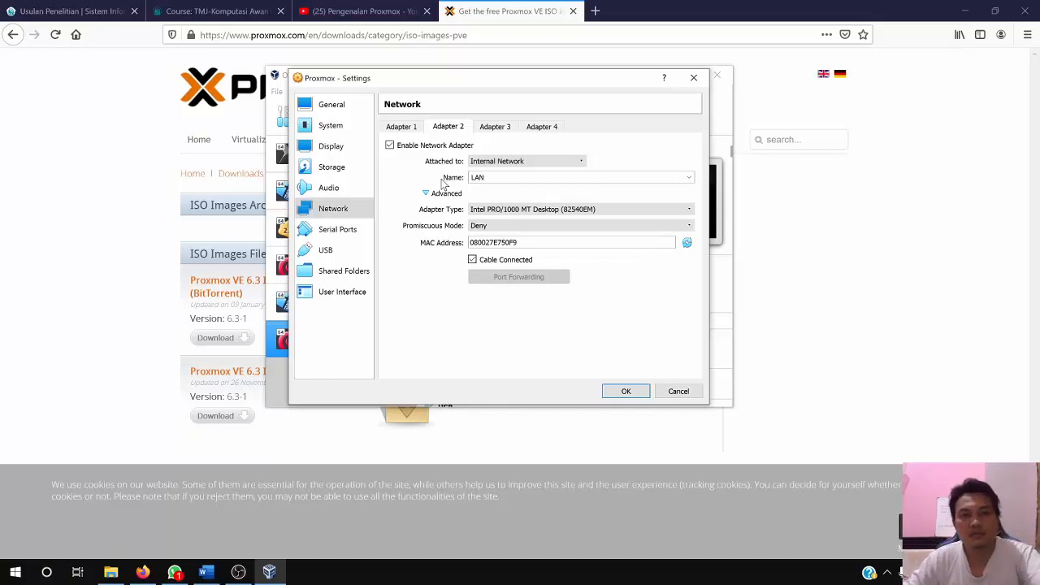
{"action": "type", "text": "1"}
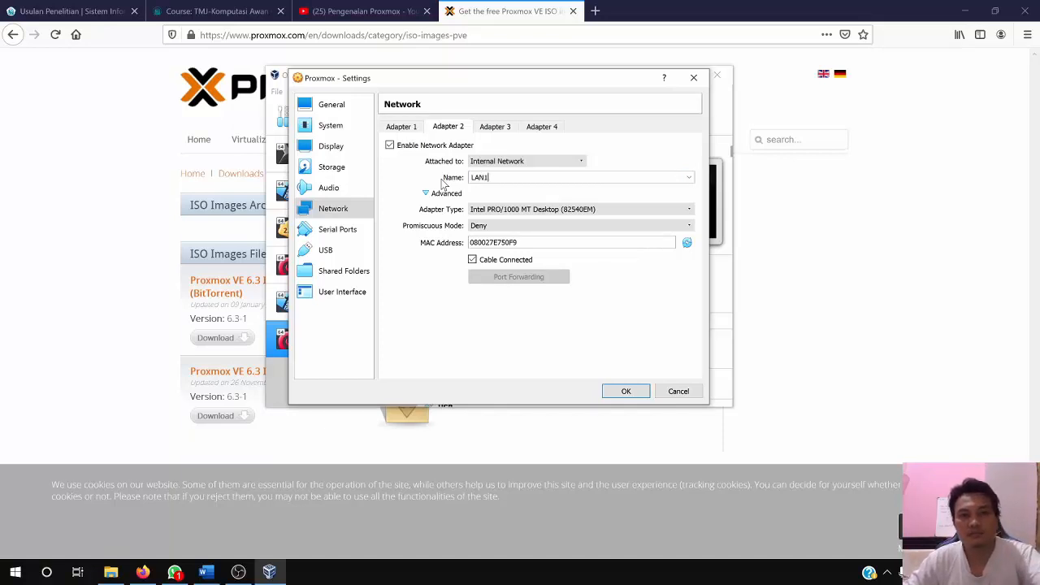
{"action": "left_click", "coordinate": [561, 233]}
{"action": "left_click", "coordinate": [546, 253]}
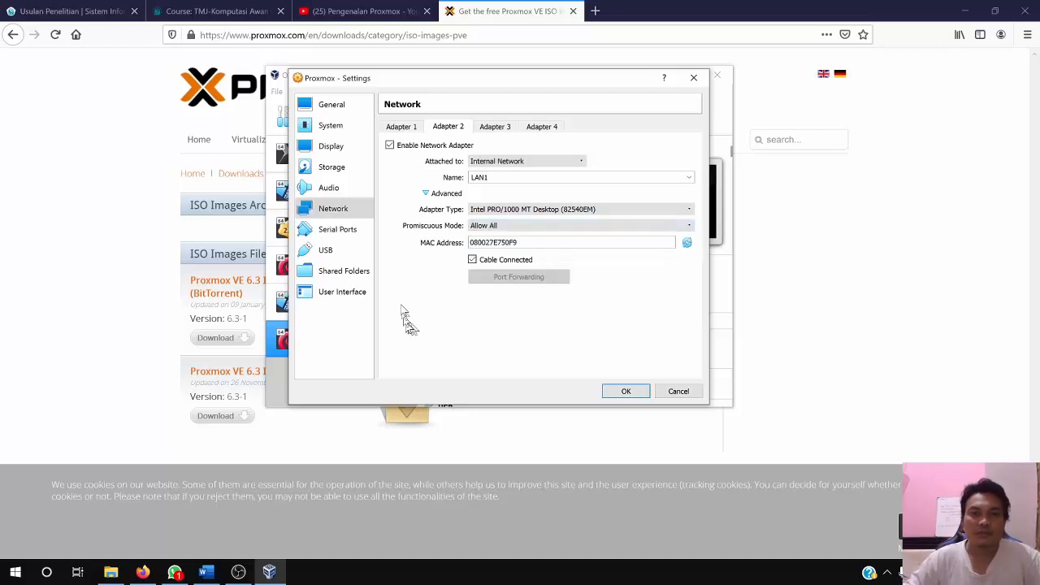
Review the serial port, USB, shared folder, user interface and general settings, and save the machine's configuration
{"action": "left_click", "coordinate": [355, 232]}
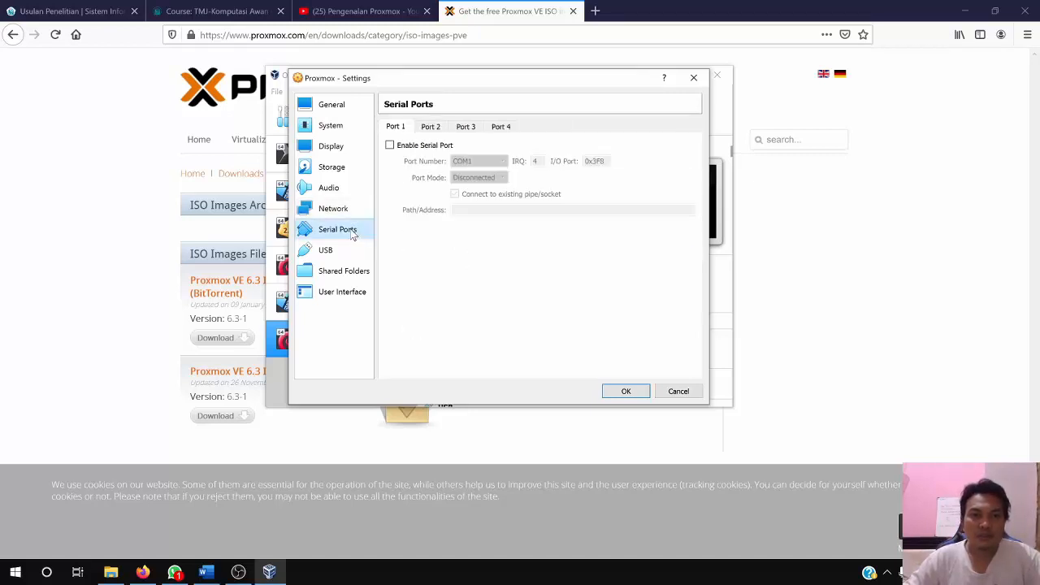
{"action": "left_click", "coordinate": [330, 252]}
{"action": "left_click", "coordinate": [334, 271]}
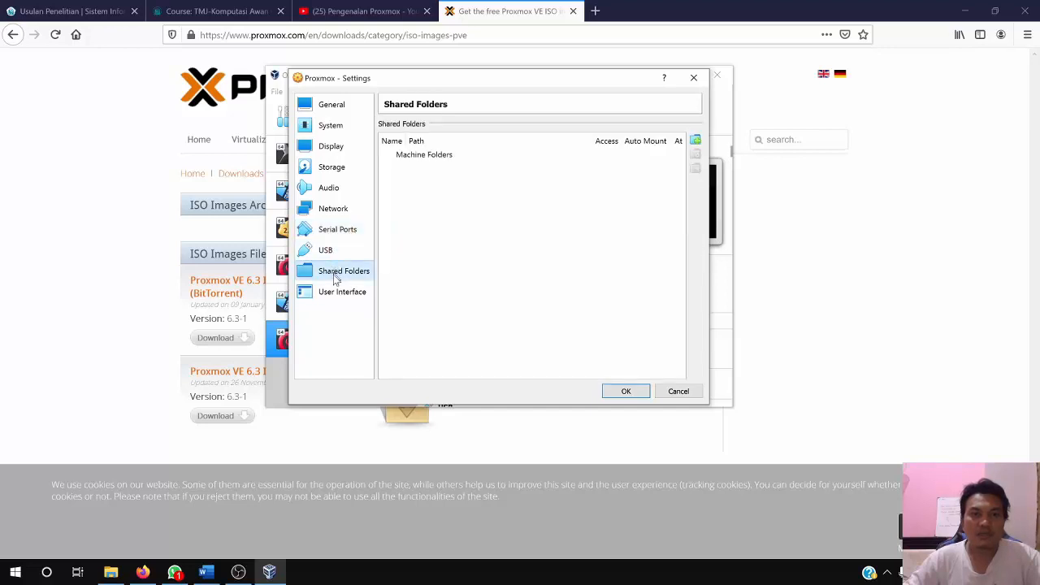
{"action": "left_click", "coordinate": [333, 296]}
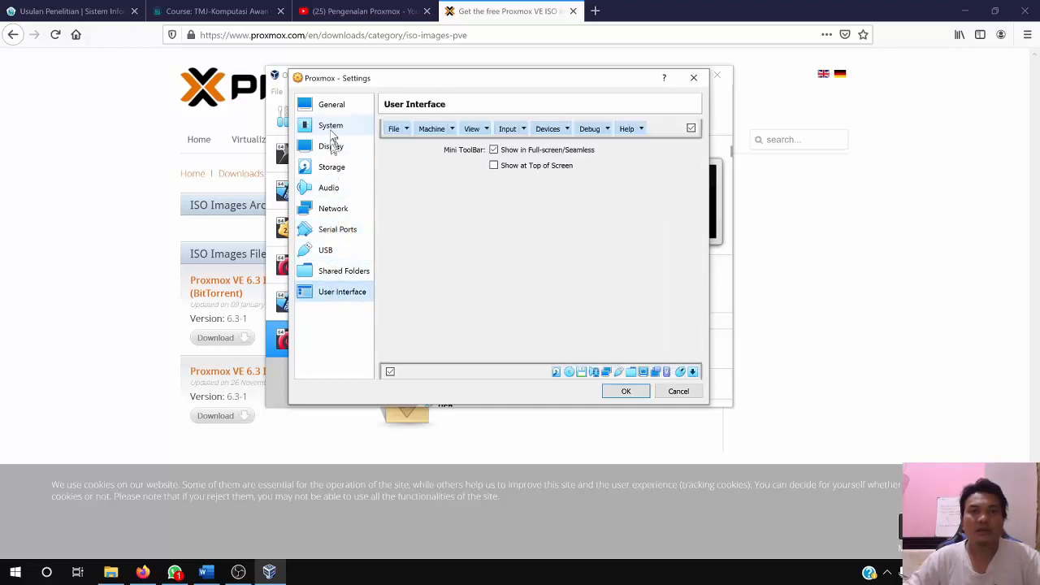
{"action": "left_click", "coordinate": [332, 107]}
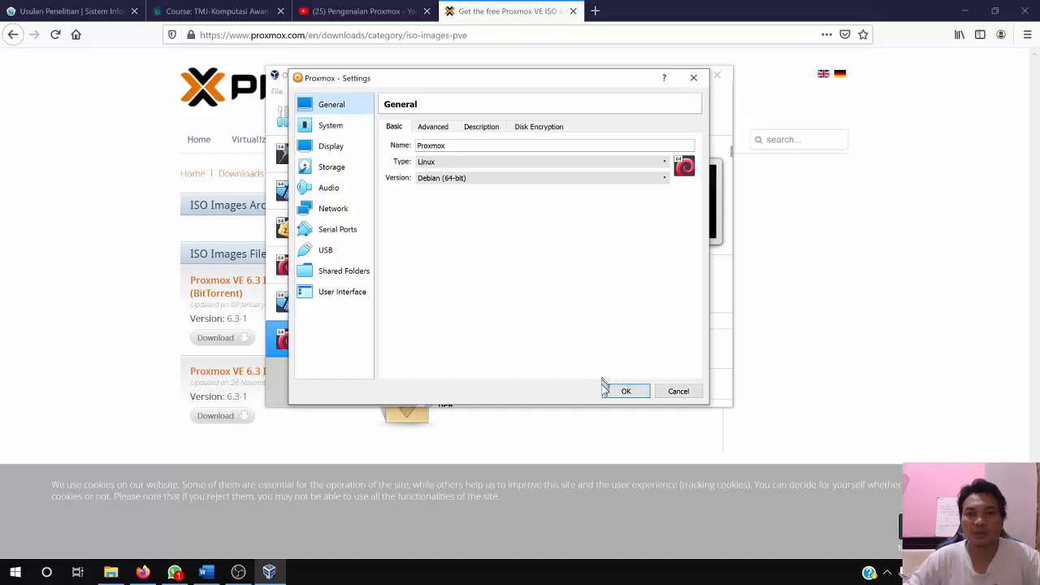
{"action": "left_click", "coordinate": [625, 391]}
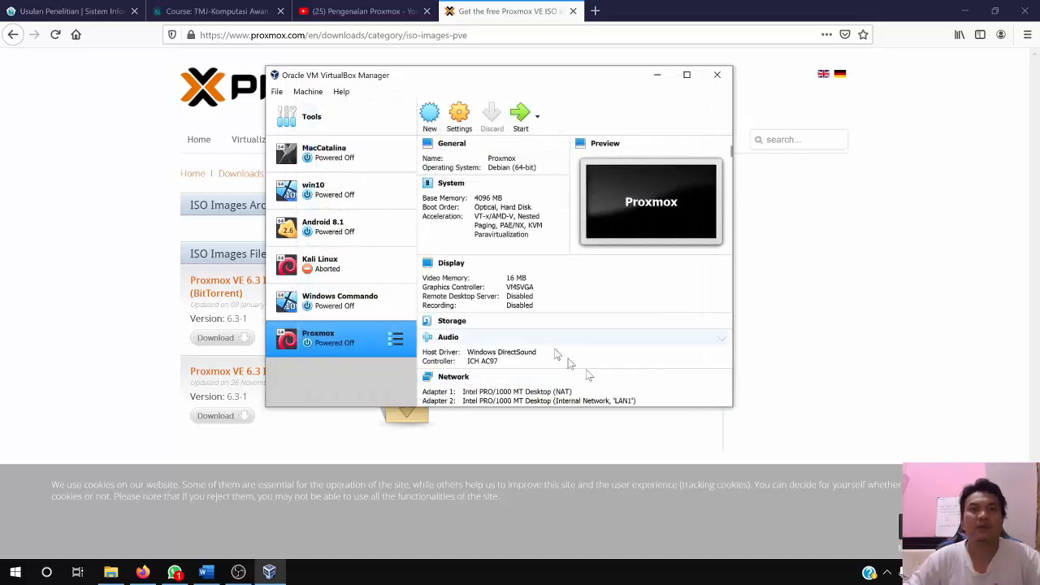
Start the Proxmox virtual machine and dismiss the keyboard auto-capture notice
{"action": "left_click", "coordinate": [522, 118]}
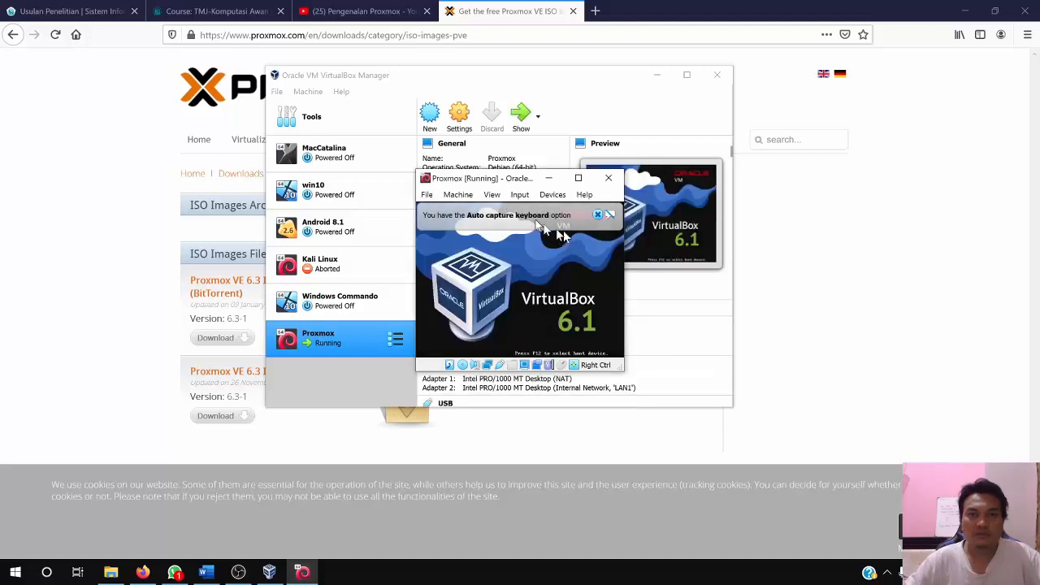
{"action": "left_click", "coordinate": [598, 215]}
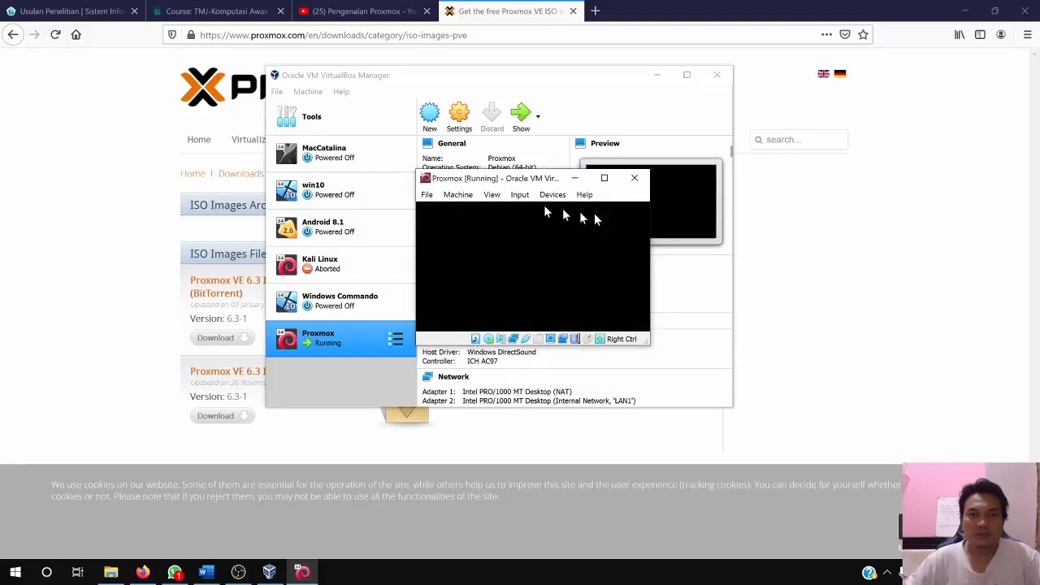
Scale the virtual machine's display to 150% and reposition its window over the manager window
{"action": "left_click", "coordinate": [491, 195]}
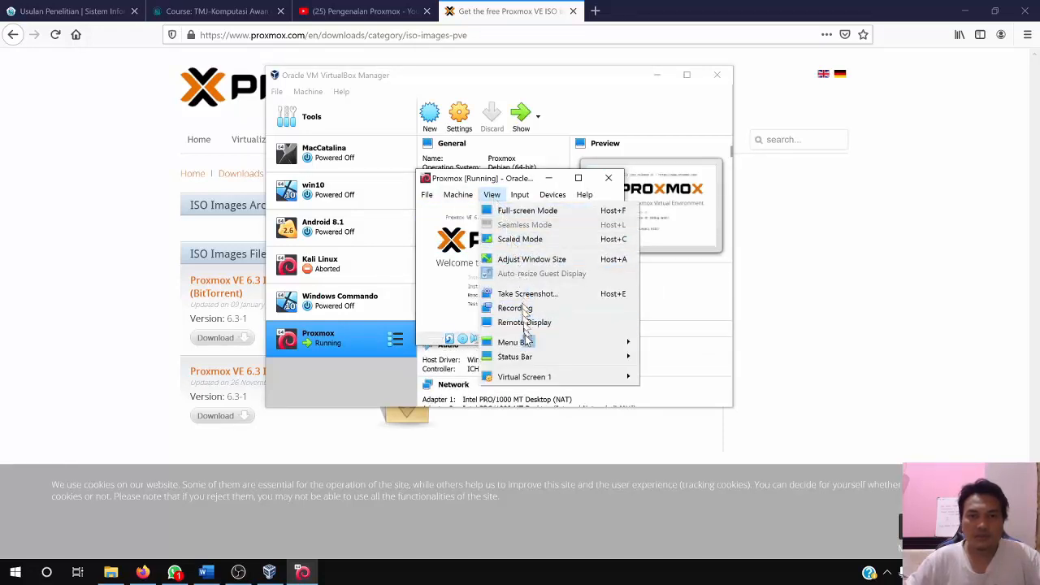
{"action": "mouse_move", "coordinate": [542, 378]}
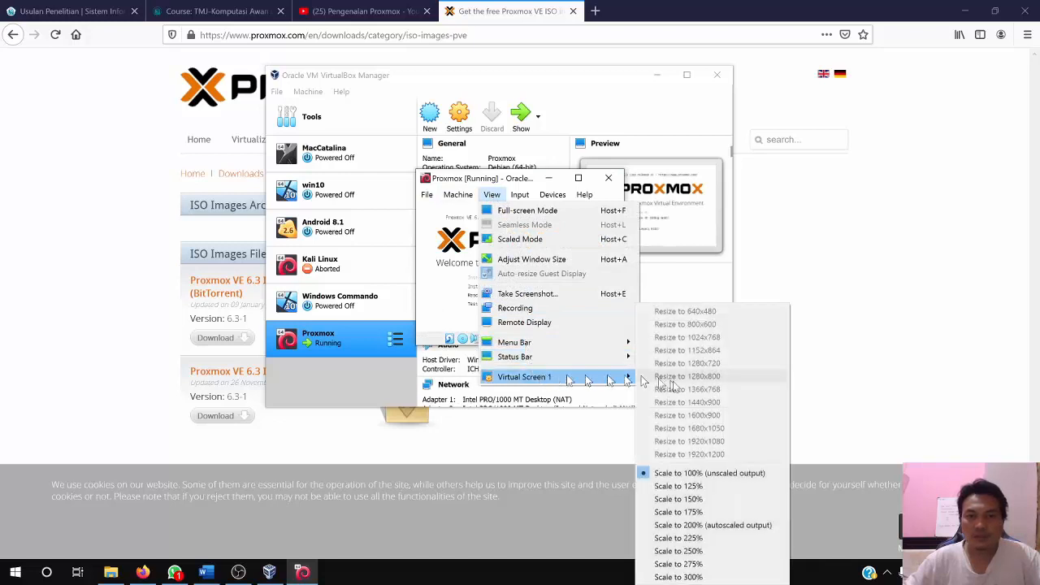
{"action": "left_click", "coordinate": [680, 500]}
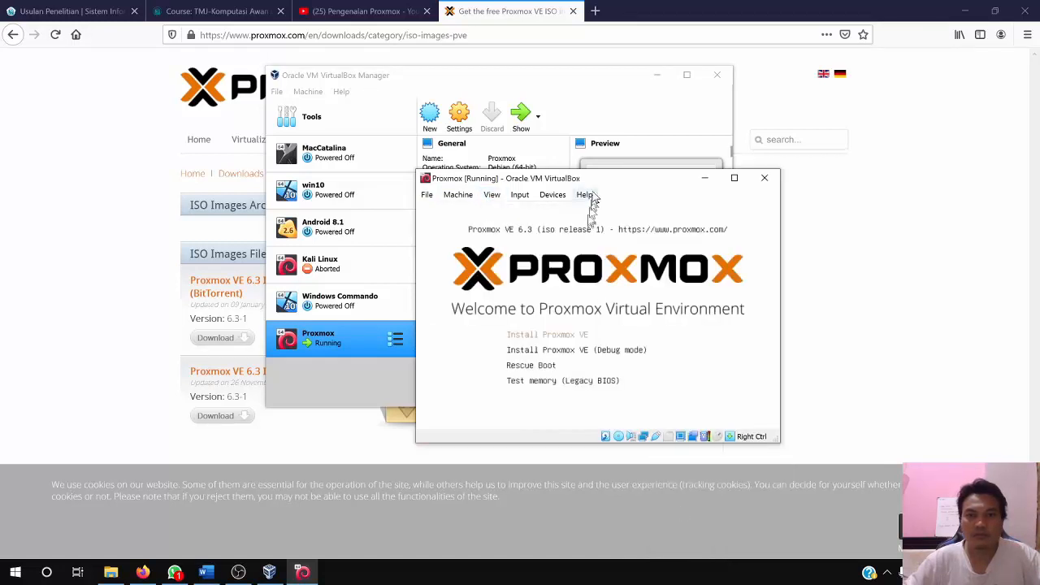
{"action": "left_click_drag", "start_coordinate": [596, 184], "coordinate": [446, 101]}
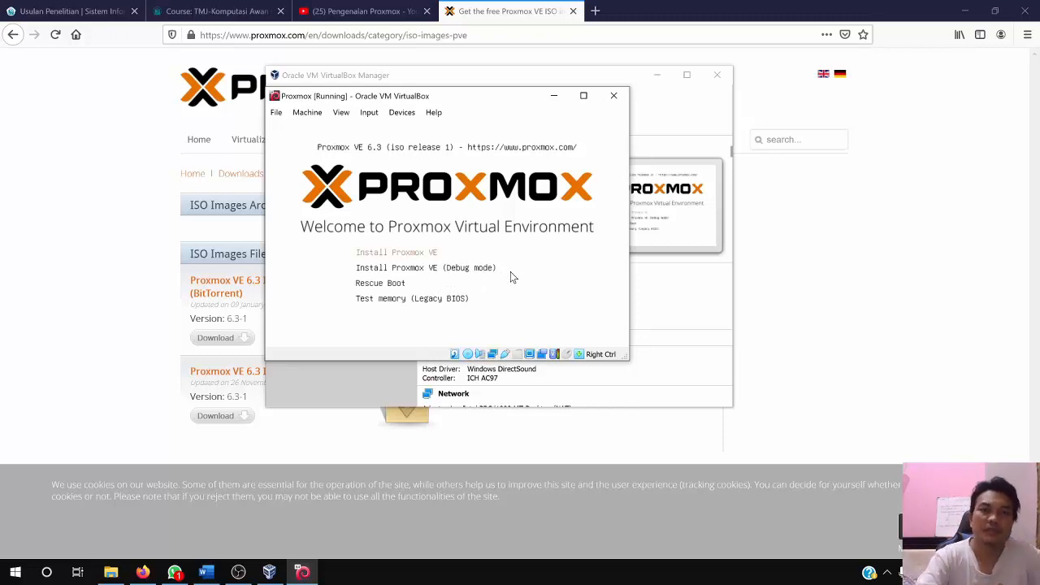
Launch the Install Proxmox VE boot option and dismiss the mouse integration notice and the KVM virtualization warning
{"action": "key", "text": "Return"}
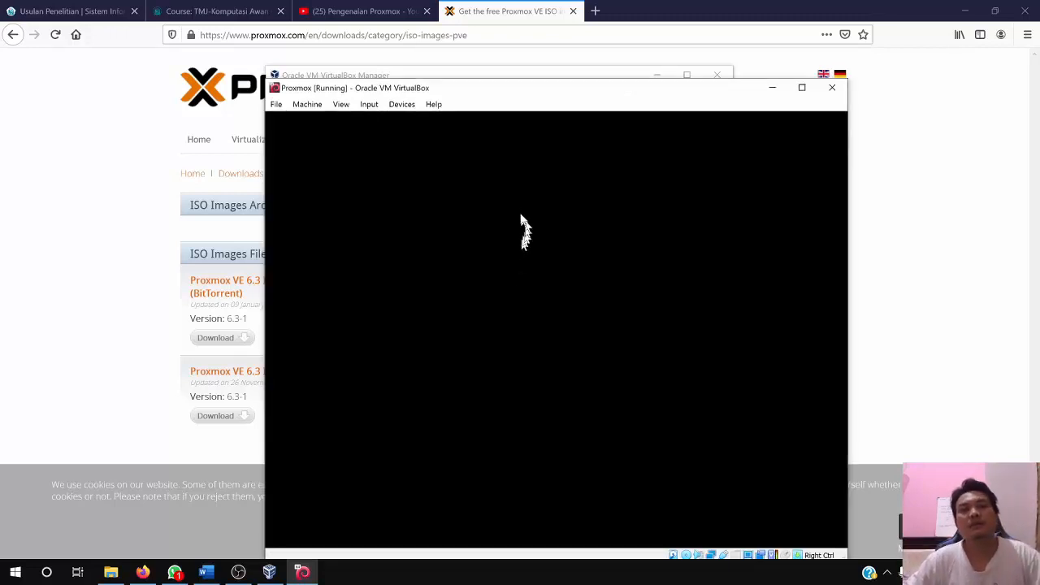
{"action": "left_click_drag", "start_coordinate": [478, 93], "coordinate": [455, 62]}
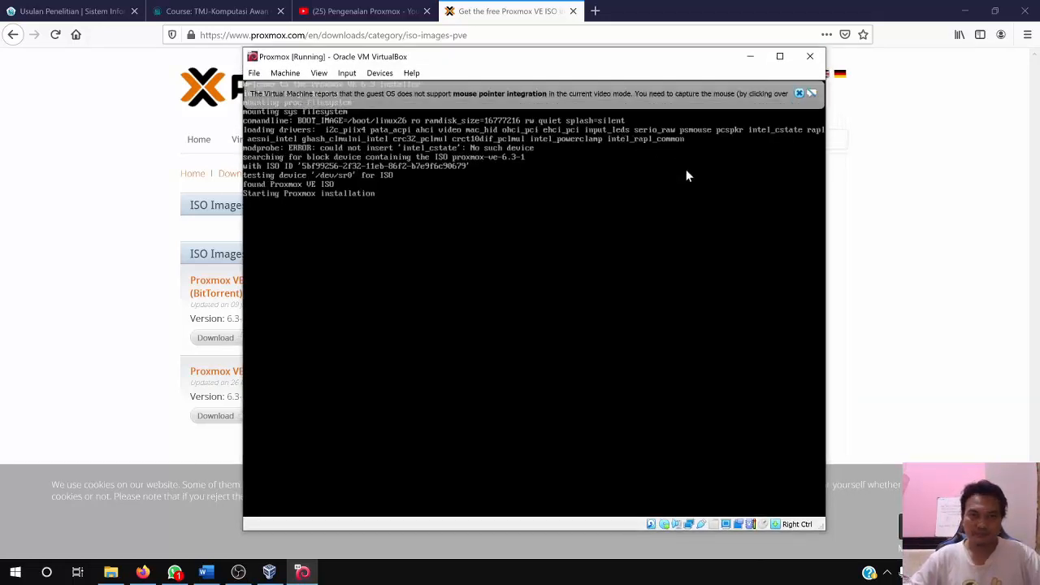
{"action": "left_click", "coordinate": [797, 91]}
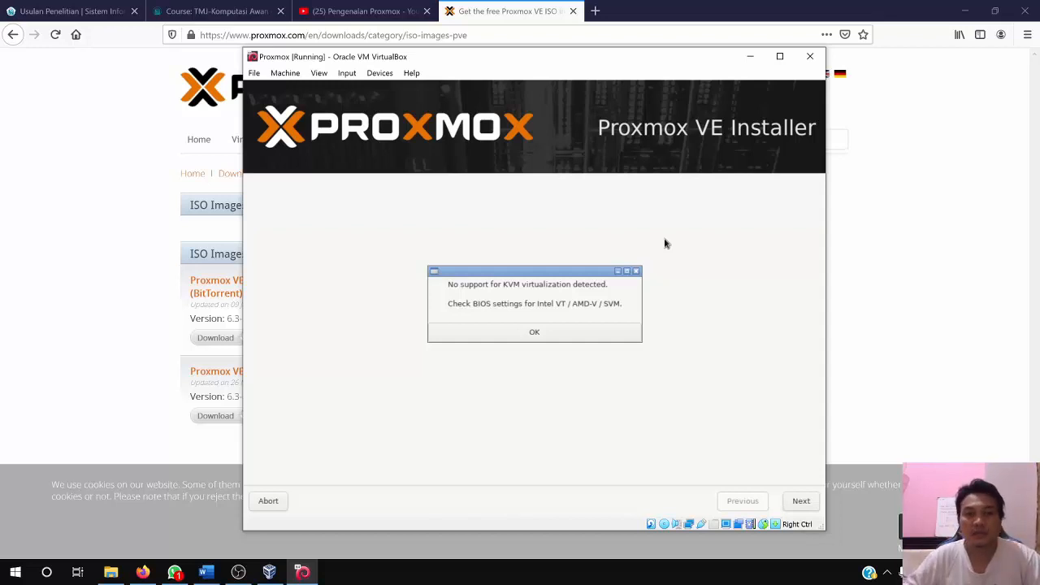
{"action": "left_click", "coordinate": [533, 332]}
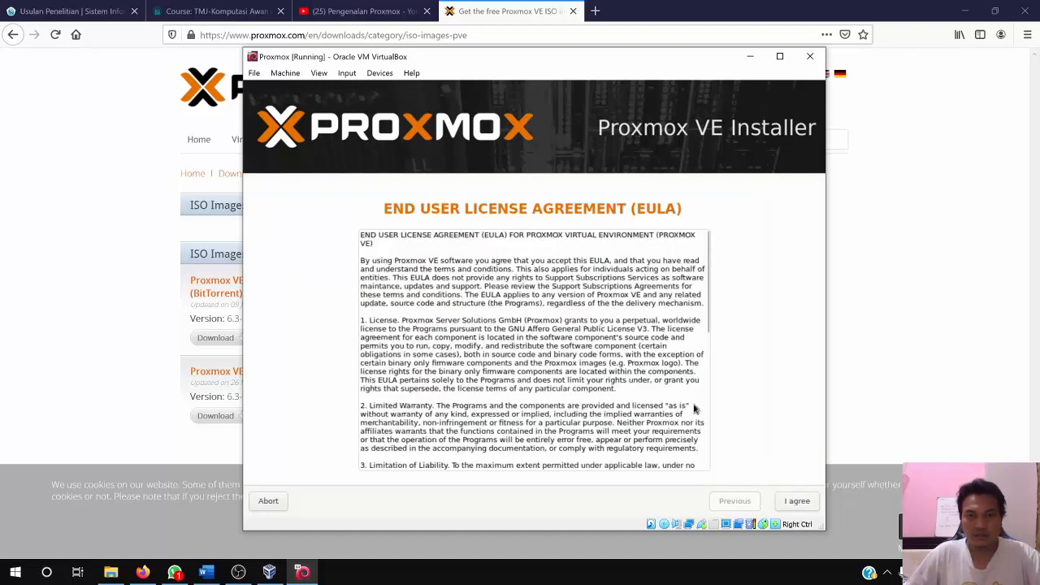
Read through and accept the license agreement, keeping /dev/sda as the target hard disk
{"action": "scroll", "coordinate": [691, 406], "scroll_direction": "down", "scroll_amount": 10}
{"action": "scroll", "coordinate": [689, 404], "scroll_direction": "down", "scroll_amount": 1}
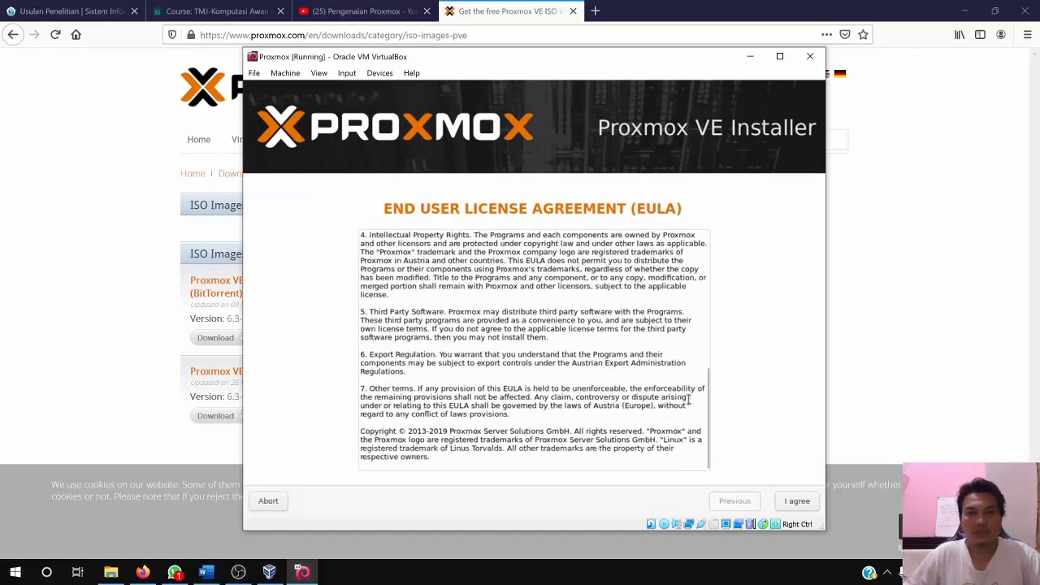
{"action": "left_click", "coordinate": [797, 502]}
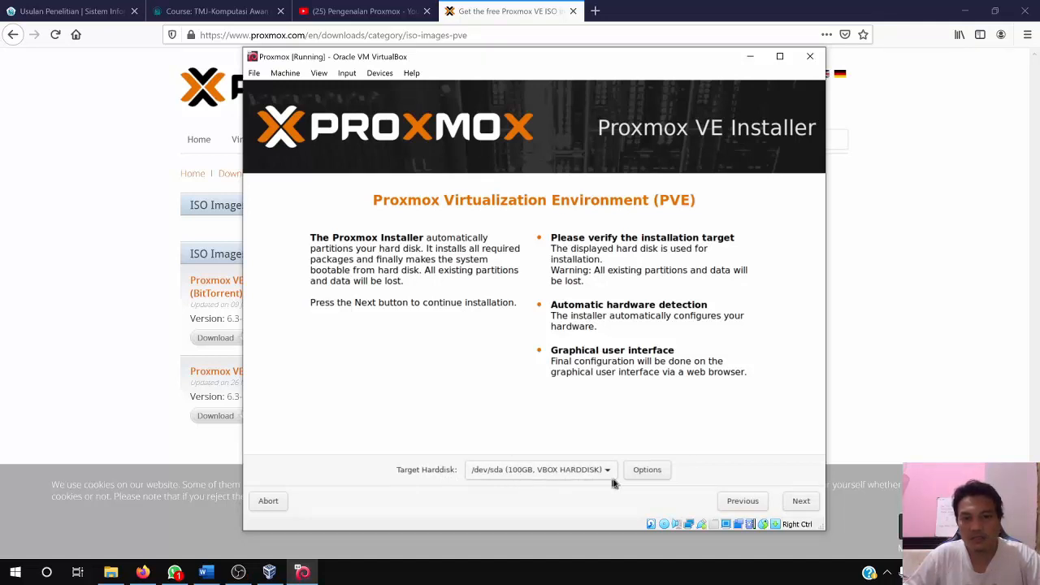
{"action": "left_click", "coordinate": [803, 502]}
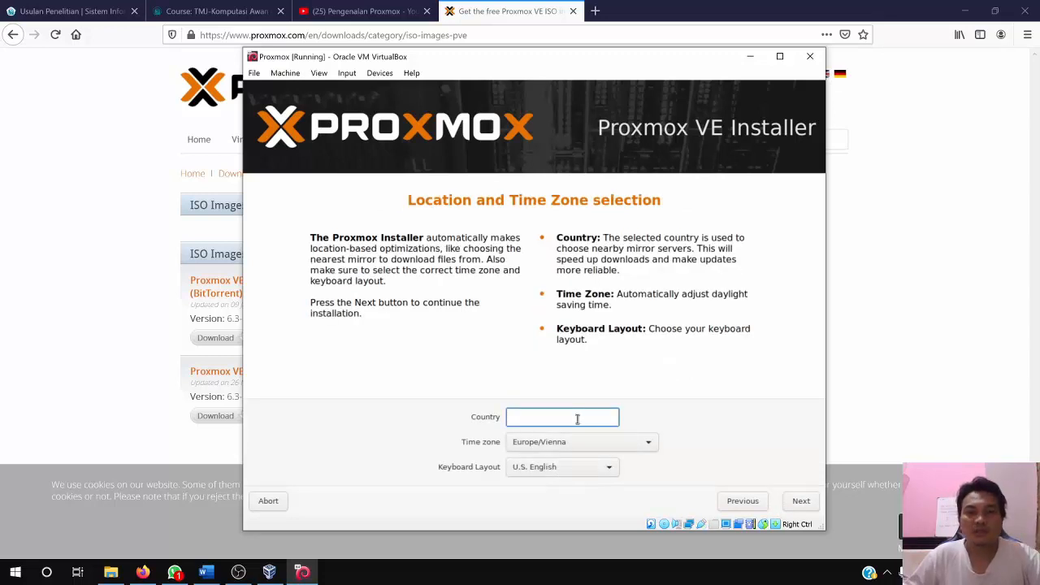
Set the installation country to Indonesia and accept the location and time zone settings
{"action": "type", "text": "Indonesia"}
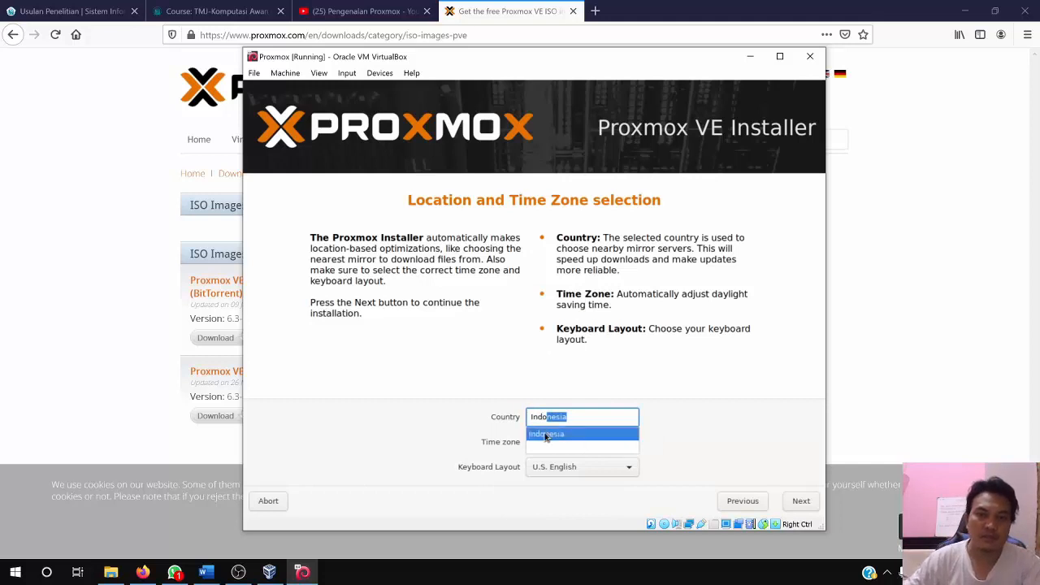
{"action": "left_click", "coordinate": [559, 434]}
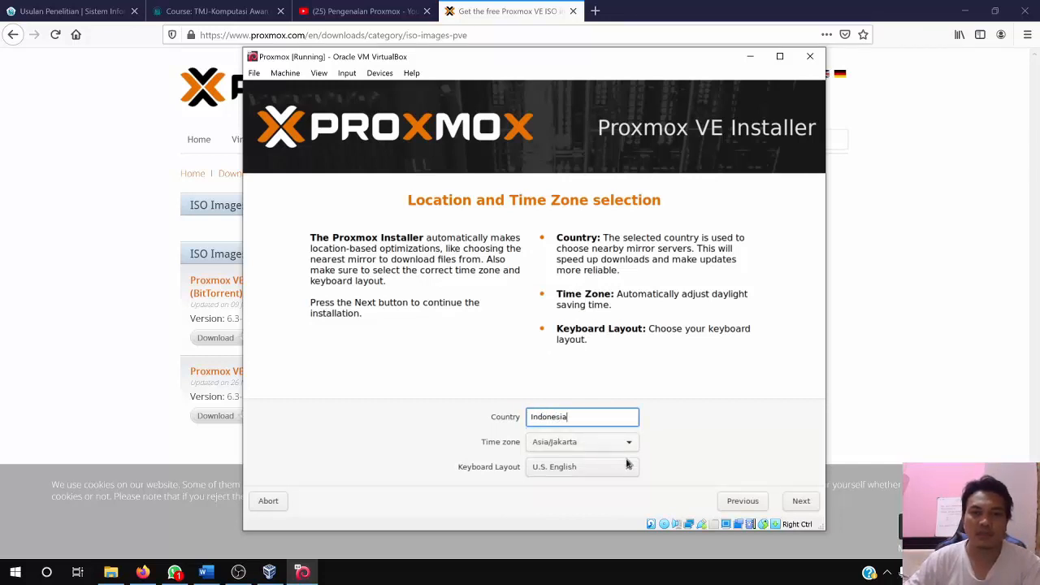
{"action": "left_click", "coordinate": [800, 502]}
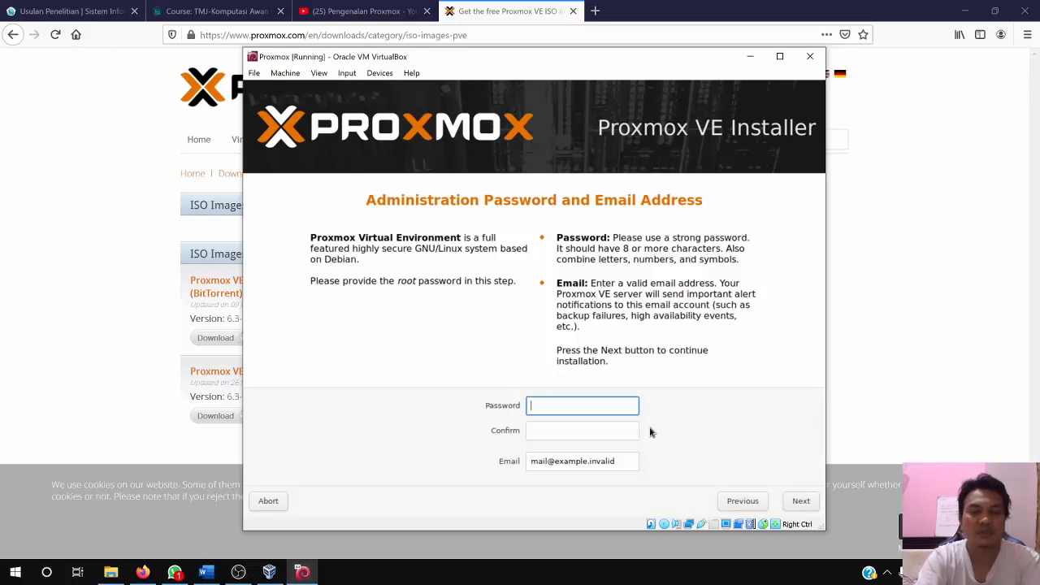
Enter the root administration password and repeat it in the confirmation field
{"action": "type", "text": "****"}
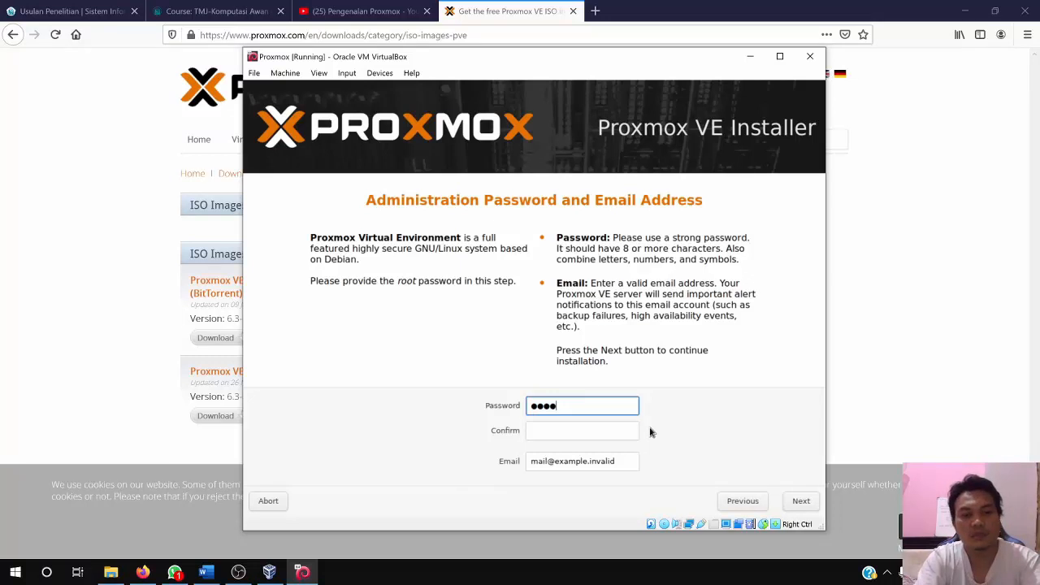
{"action": "type", "text": "****"}
{"action": "key", "text": "Tab"}
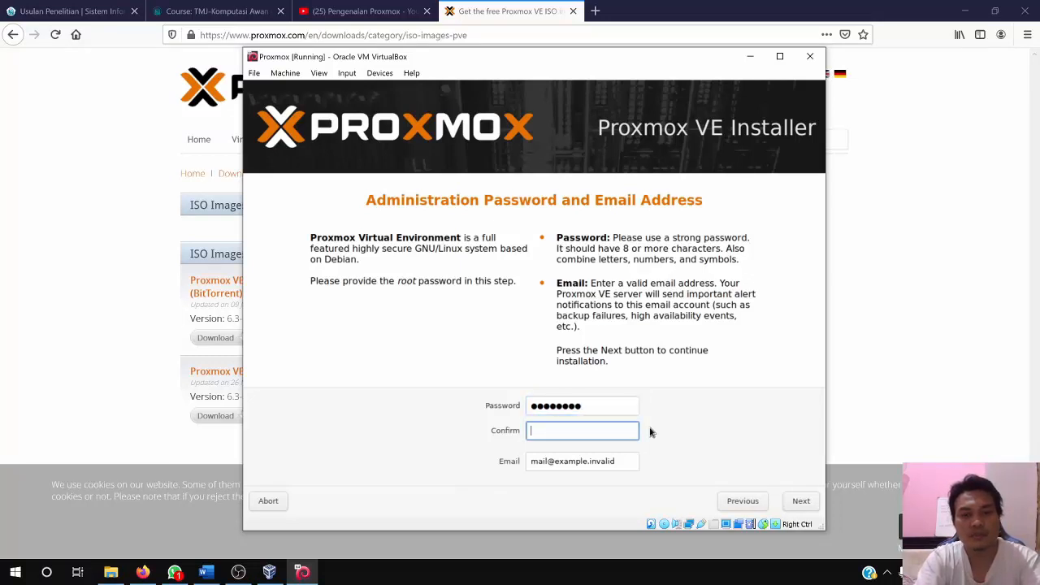
{"action": "type", "text": "*********"}
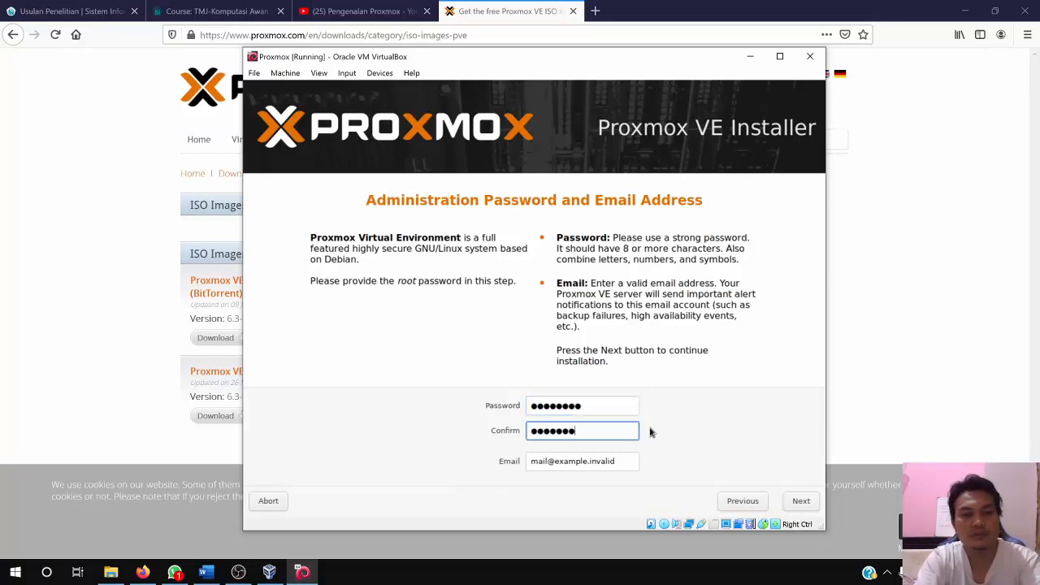
Replace the placeholder email with the administrator's email address and continue to the network configuration
{"action": "key", "text": "Tab"}
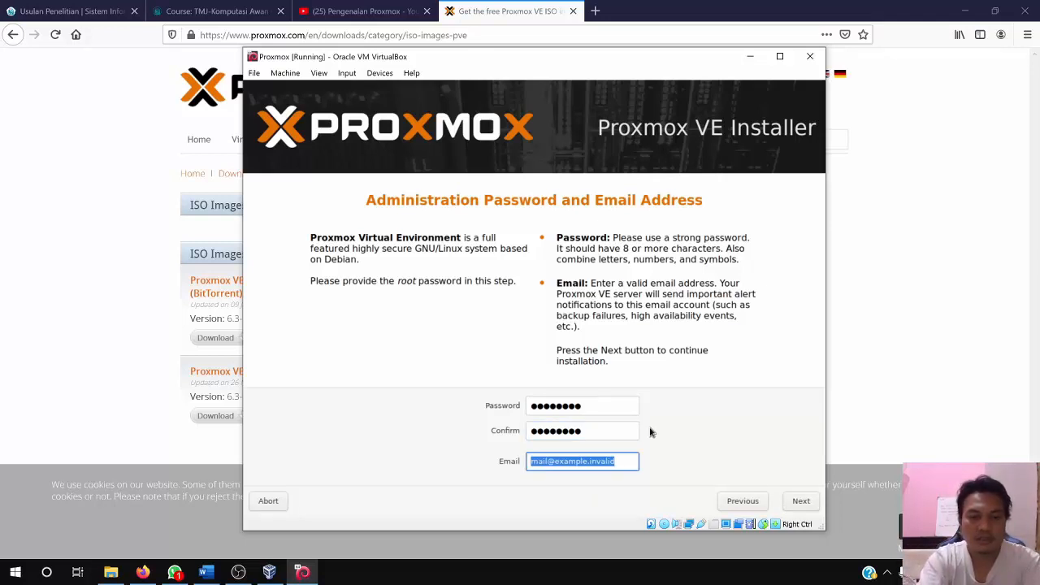
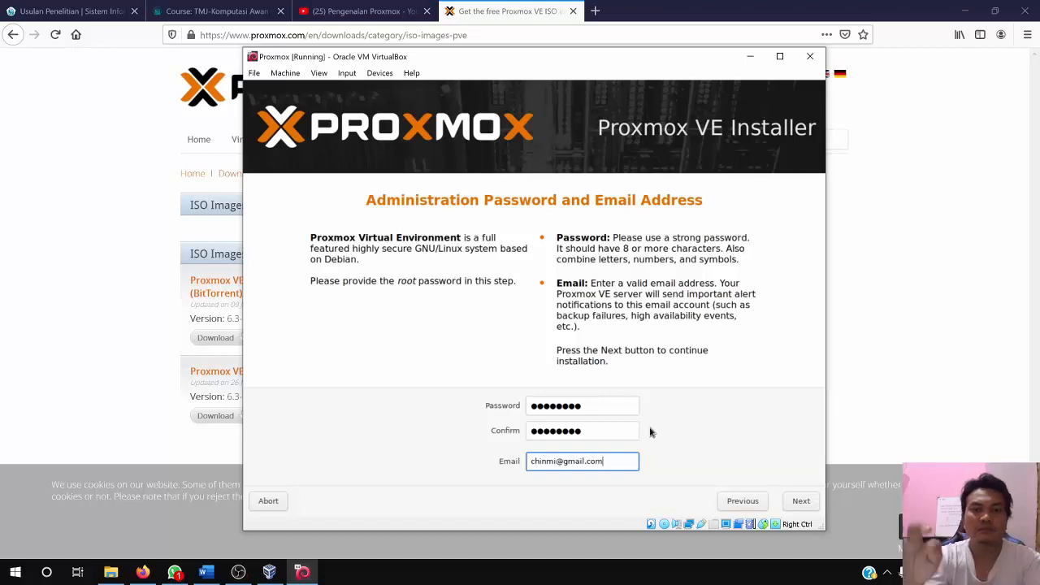
{"action": "left_click", "coordinate": [800, 504]}
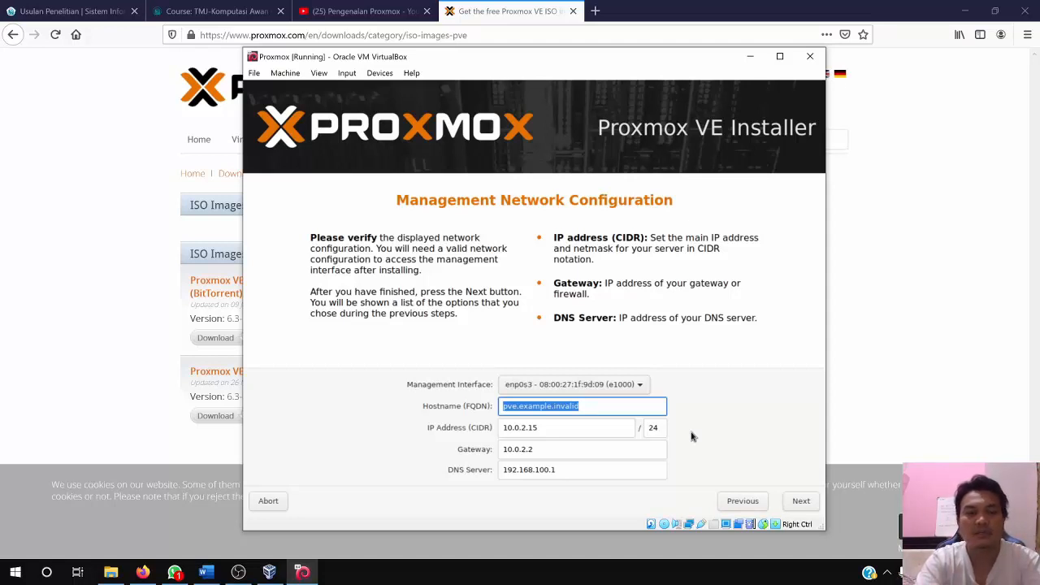
Set the hostname to semar.com, keep the other management network settings, and start the installation from the summary
{"action": "type", "text": "semar"}
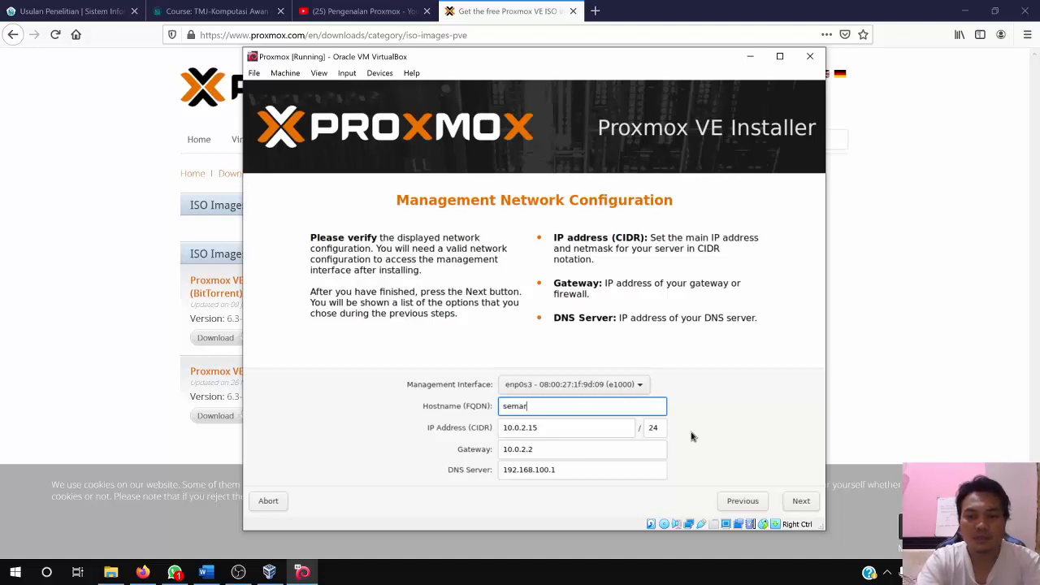
{"action": "type", "text": ".com"}
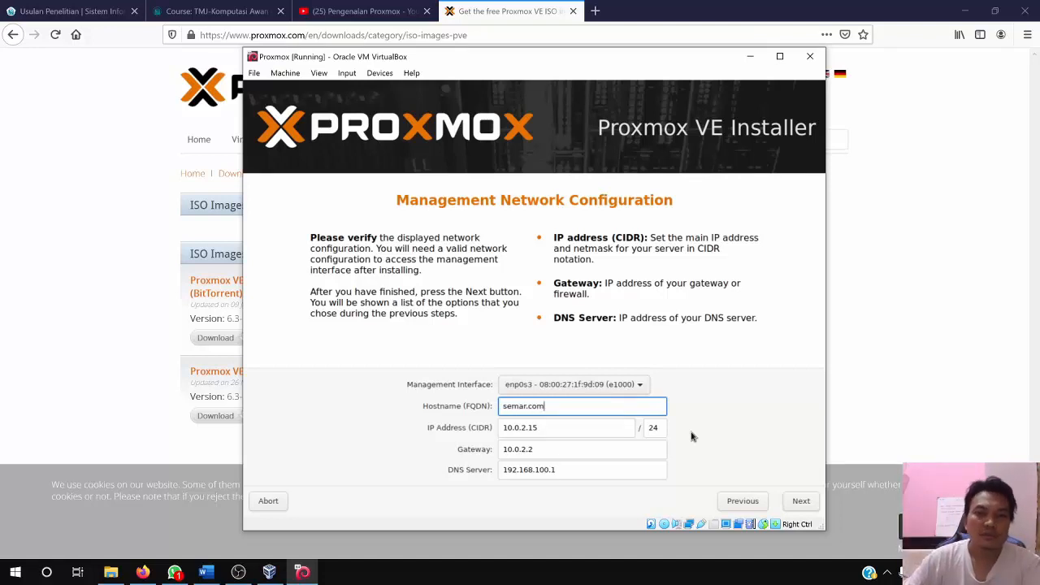
{"action": "triple_click", "coordinate": [546, 428]}
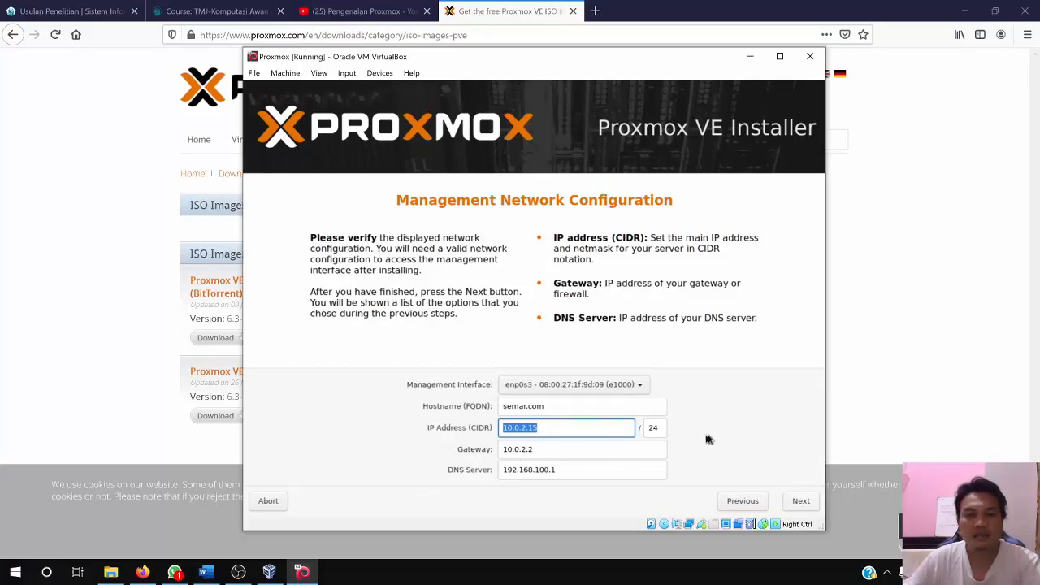
{"action": "left_click", "coordinate": [798, 501]}
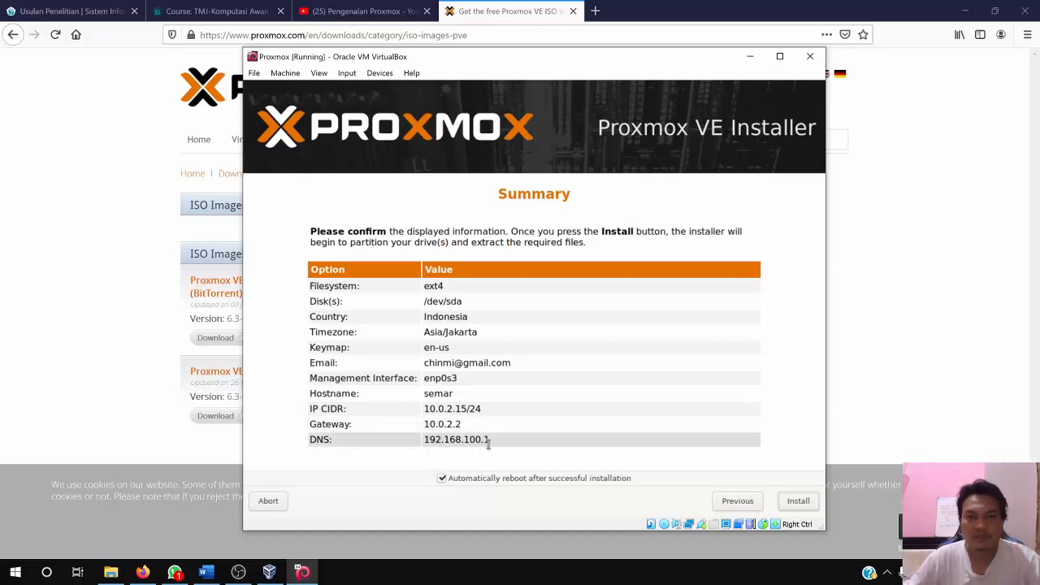
{"action": "left_click", "coordinate": [798, 503]}
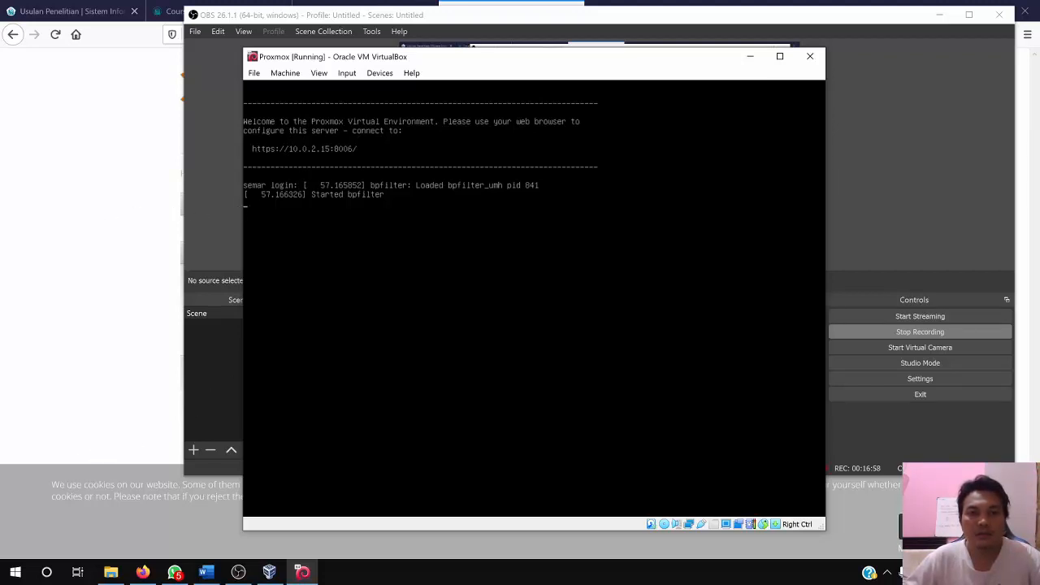
Move the virtual machine window and submit root as the login name at the installed server's console
{"action": "left_click_drag", "start_coordinate": [580, 61], "coordinate": [626, 92]}
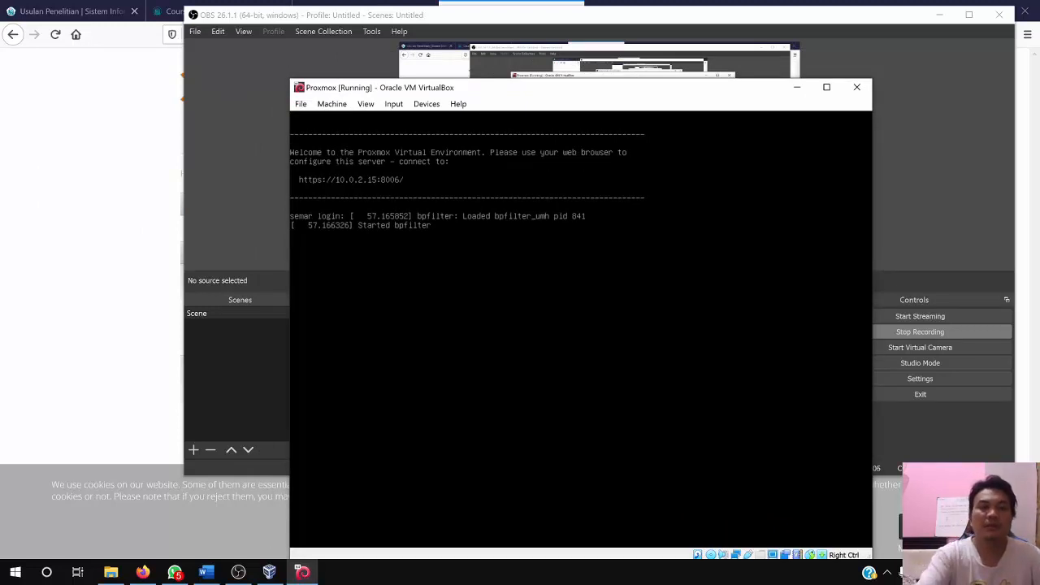
{"action": "key", "text": "Return"}
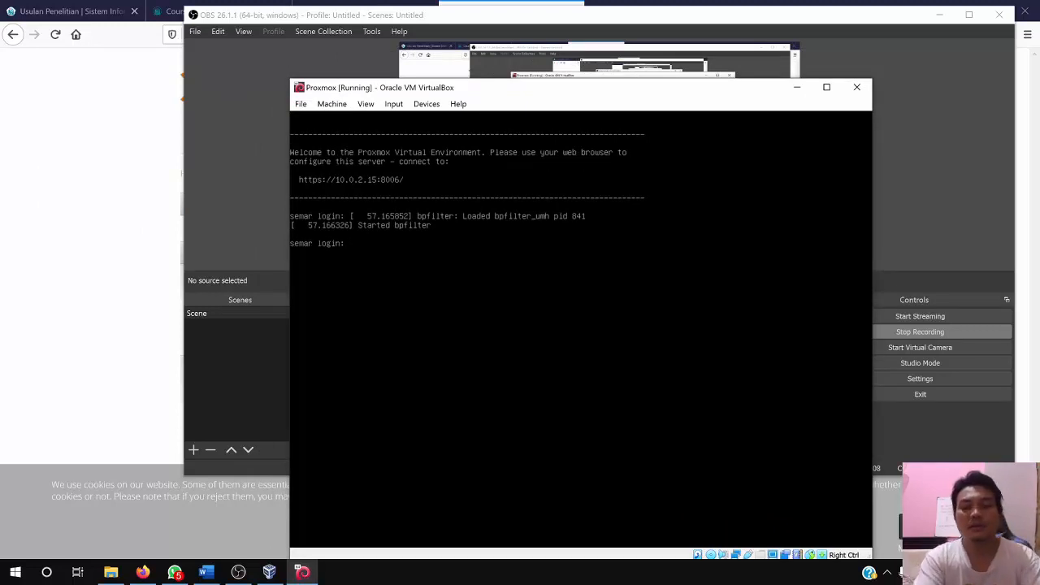
{"action": "type", "text": "root"}
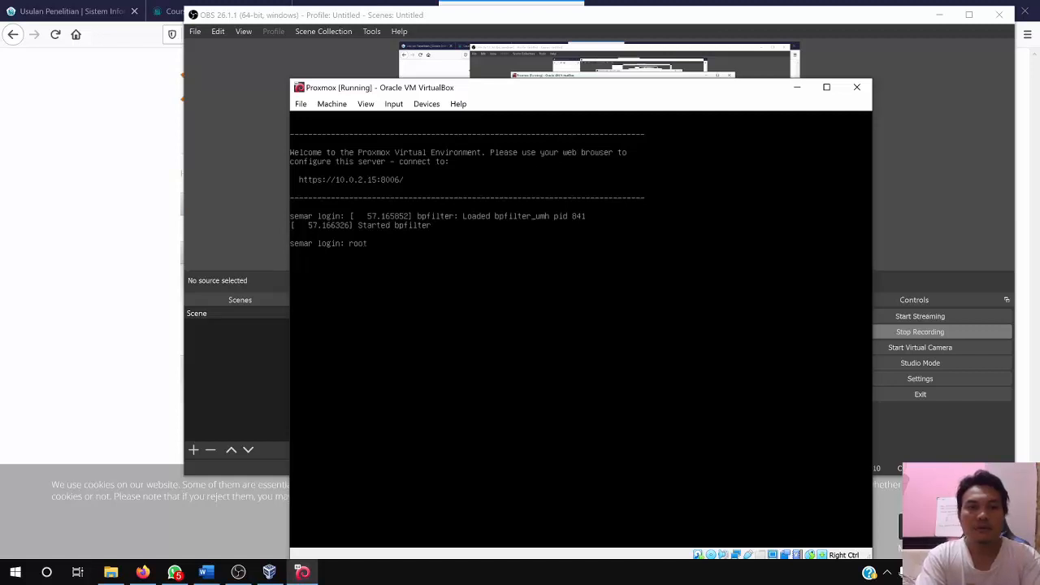
{"action": "key", "text": "Return"}
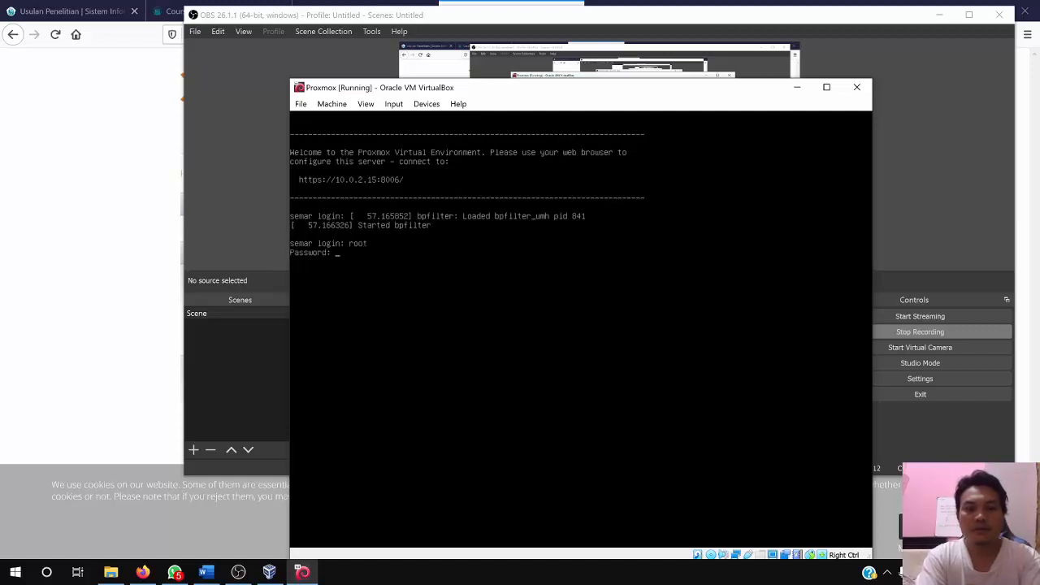